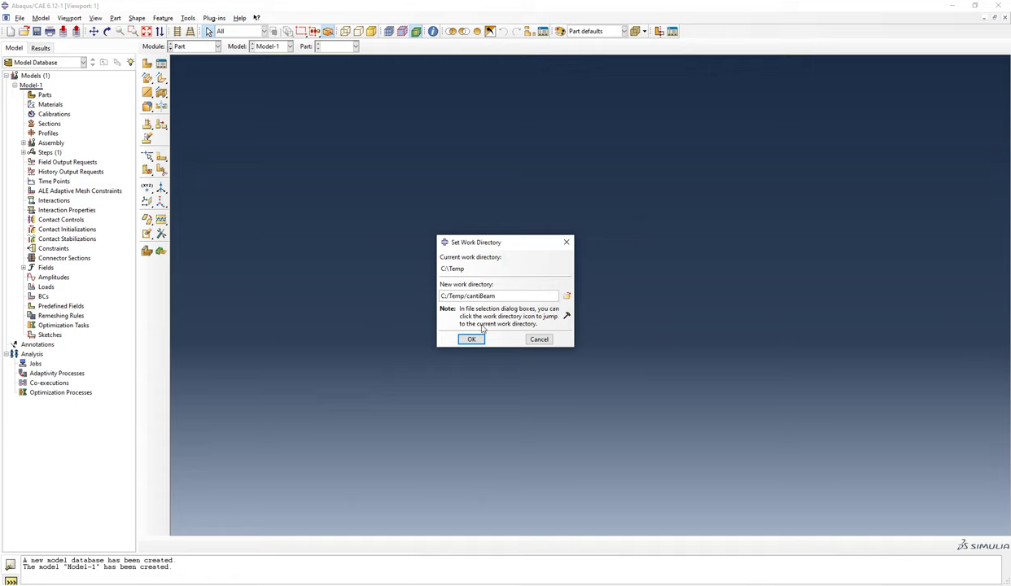
Confirm C:/Temp/cantiBeam as the new work directory
left_click(468, 337)
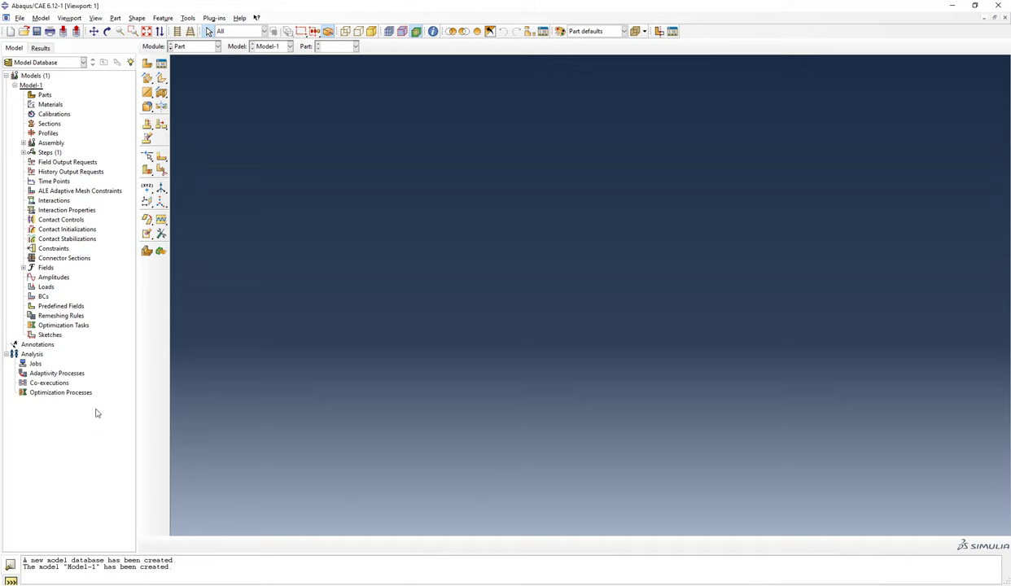
key("alt+Tab")
Rename the model Model-1 as cantiBeam
right_click(32, 86)
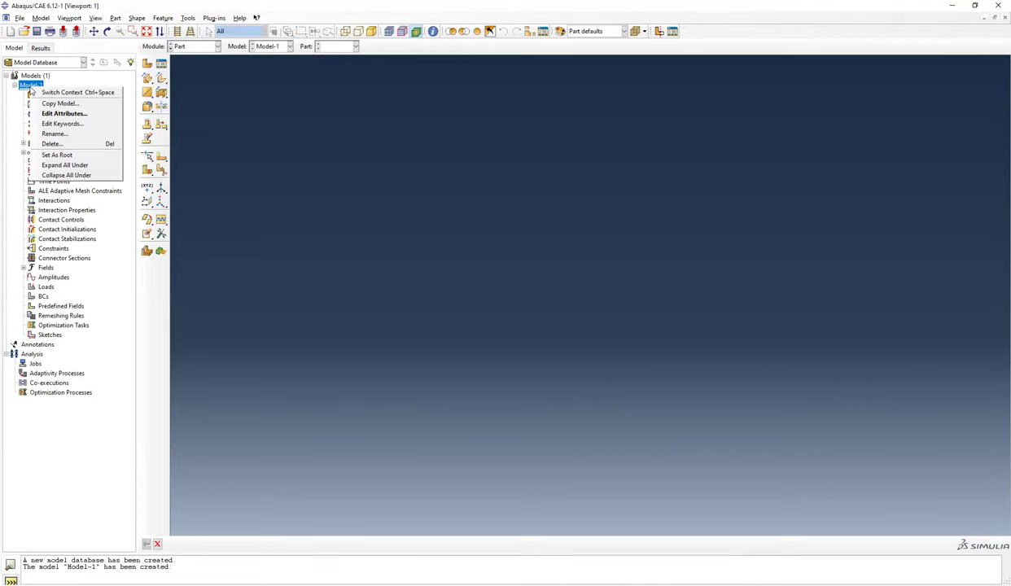
left_click(66, 135)
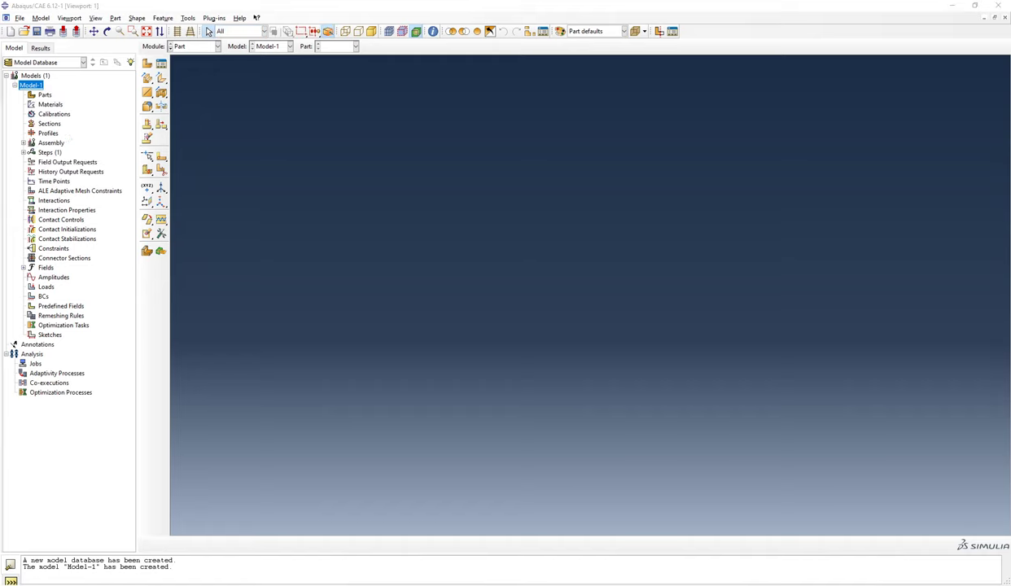
left_click_drag(180, 141, 244, 121)
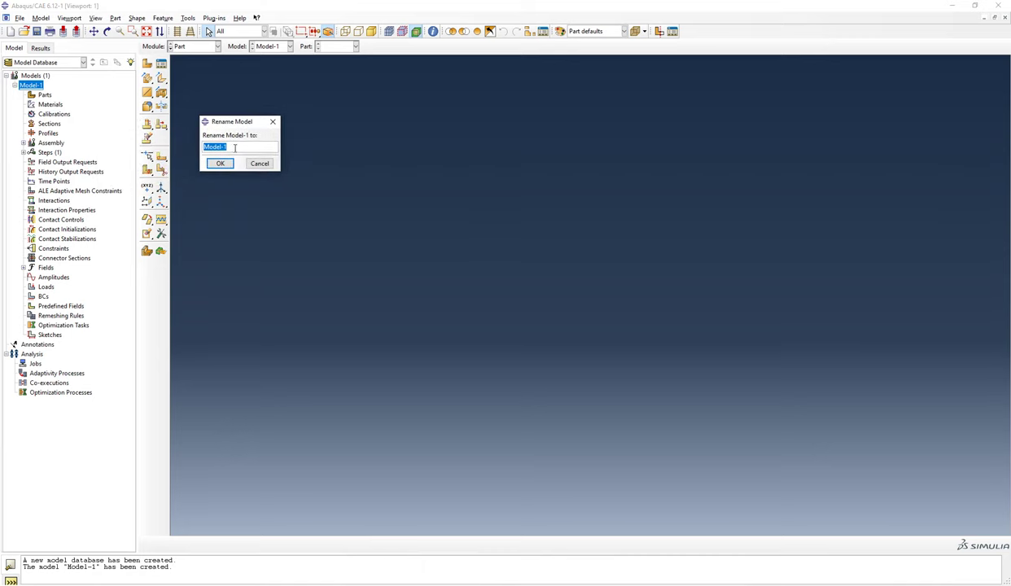
type("cantiBeam")
key("Return")
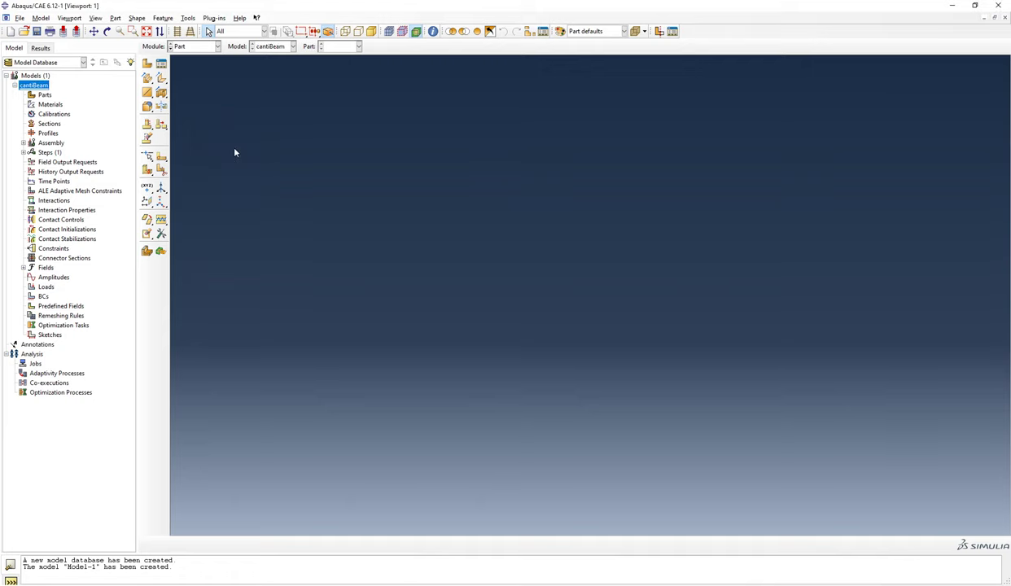
Extend the model's name to cantiBeam-elastic
right_click(42, 89)
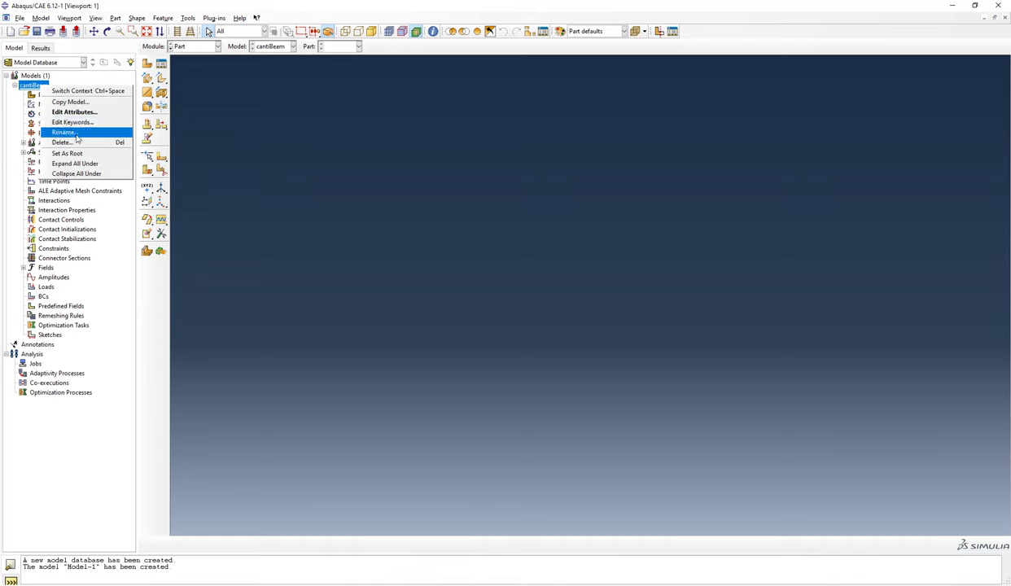
left_click(76, 136)
left_click(235, 147)
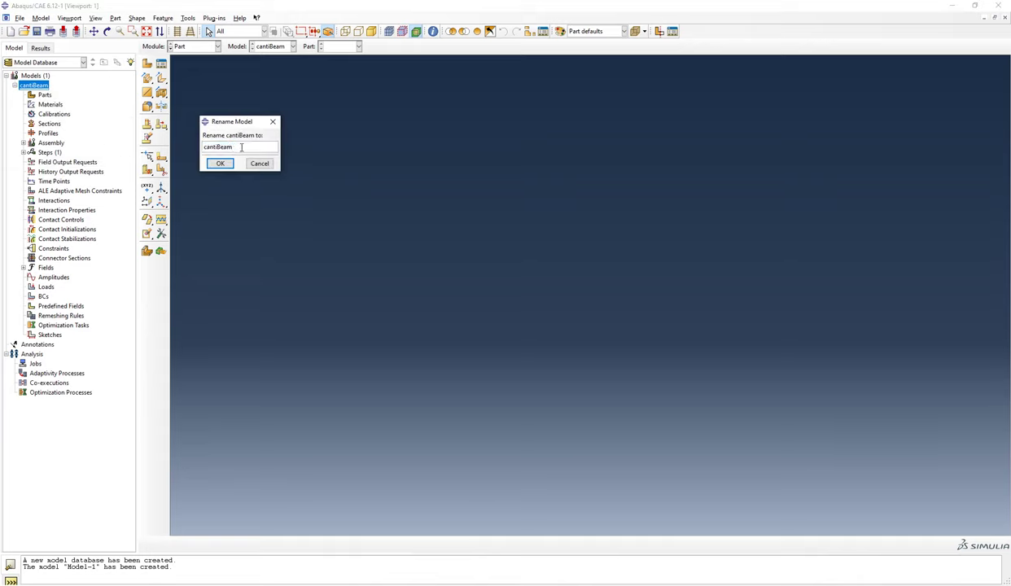
type("-elastic")
left_click(222, 163)
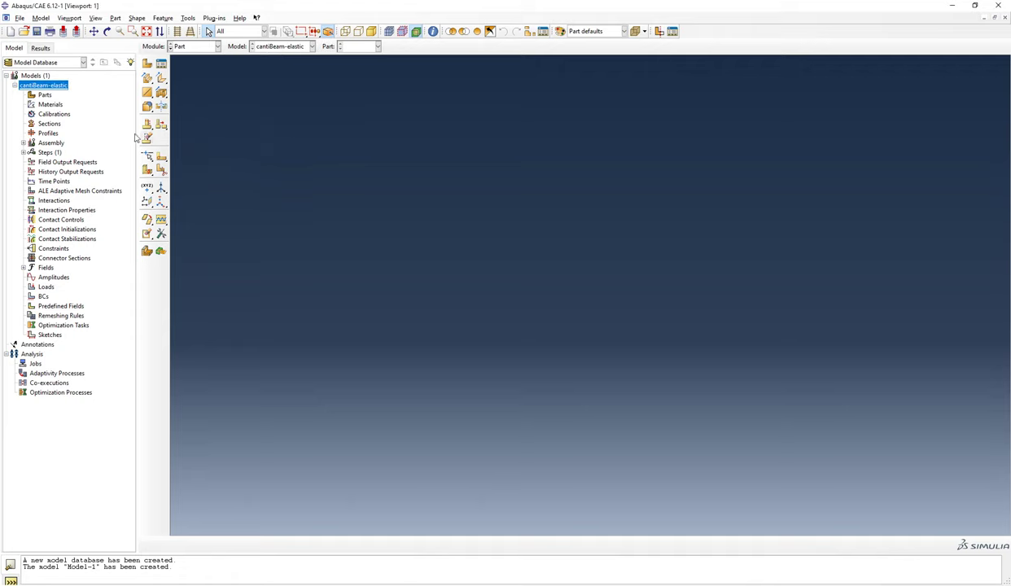
Create a 3D deformable solid extrusion part named cantiBeam with an approximate size of 5
left_click(46, 97)
double_click(47, 95)
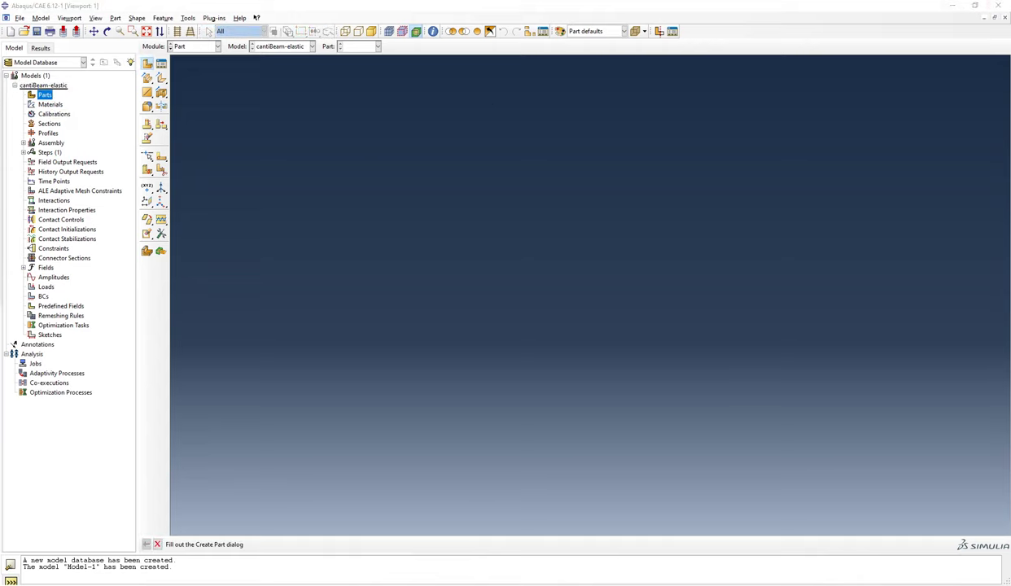
left_click_drag(106, 112, 290, 102)
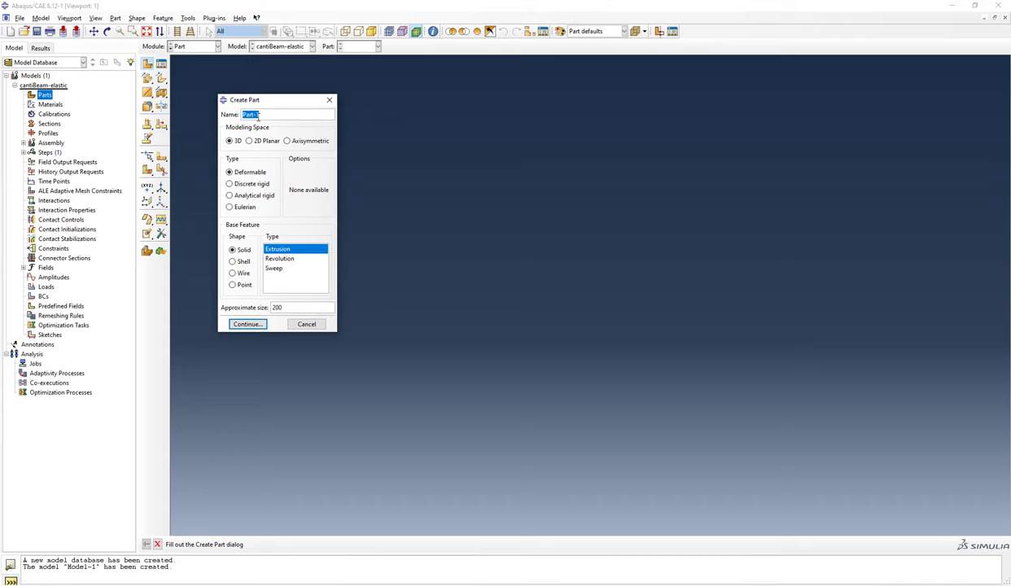
type("can")
left_click_drag(272, 307, 293, 307)
type("10")
key("BackSpace")
key("BackSpace")
type("5")
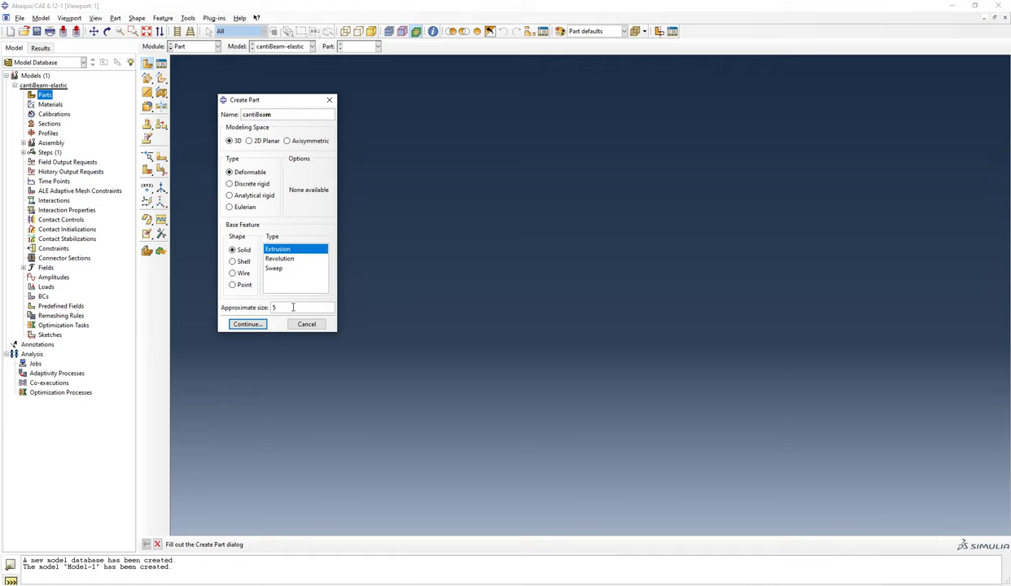
left_click(255, 326)
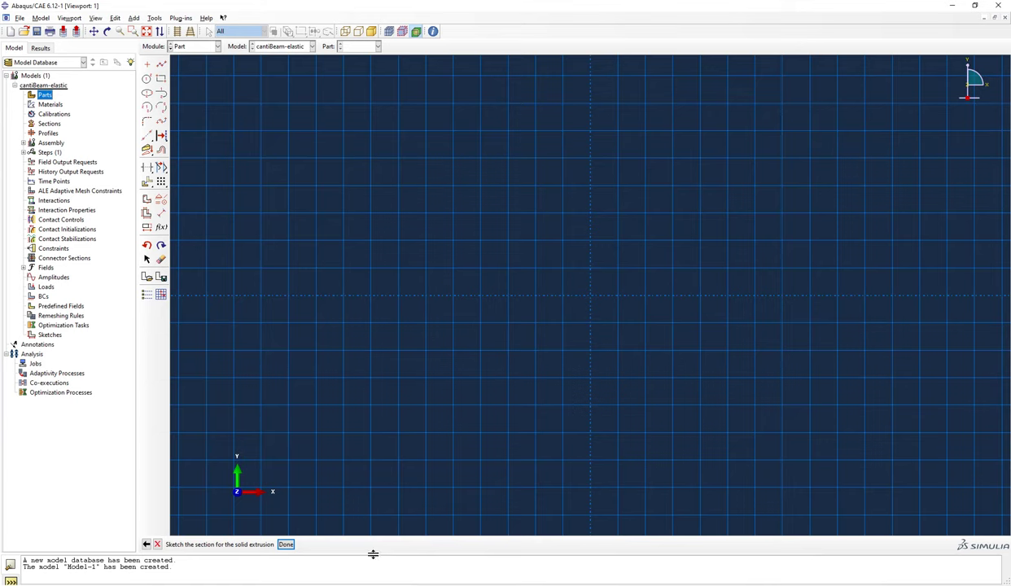
Sketch a rectangle about 0.8 wide and 0.5 high, with its lower edge on the horizontal axis
key("alt+Tab")
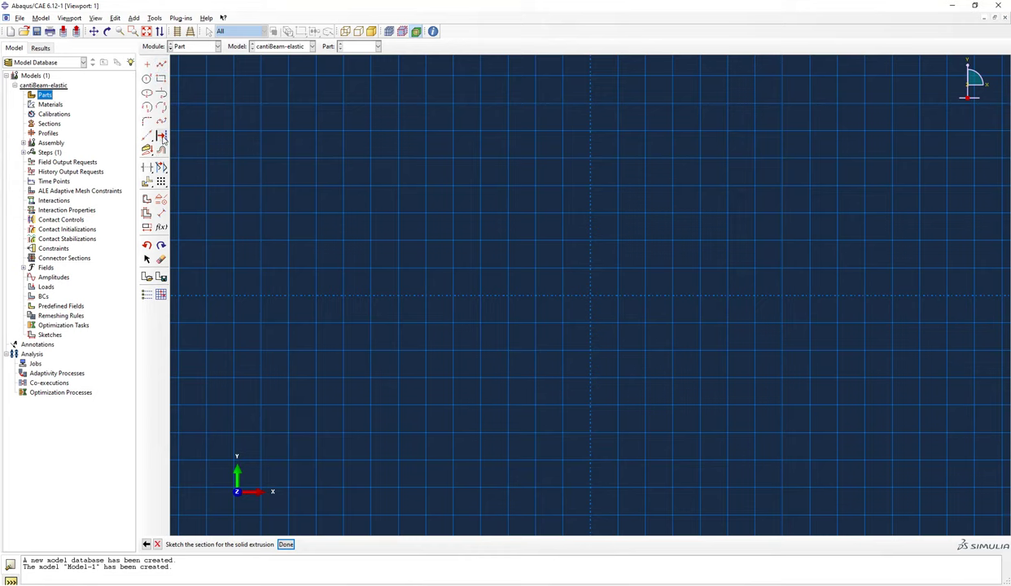
left_click(162, 79)
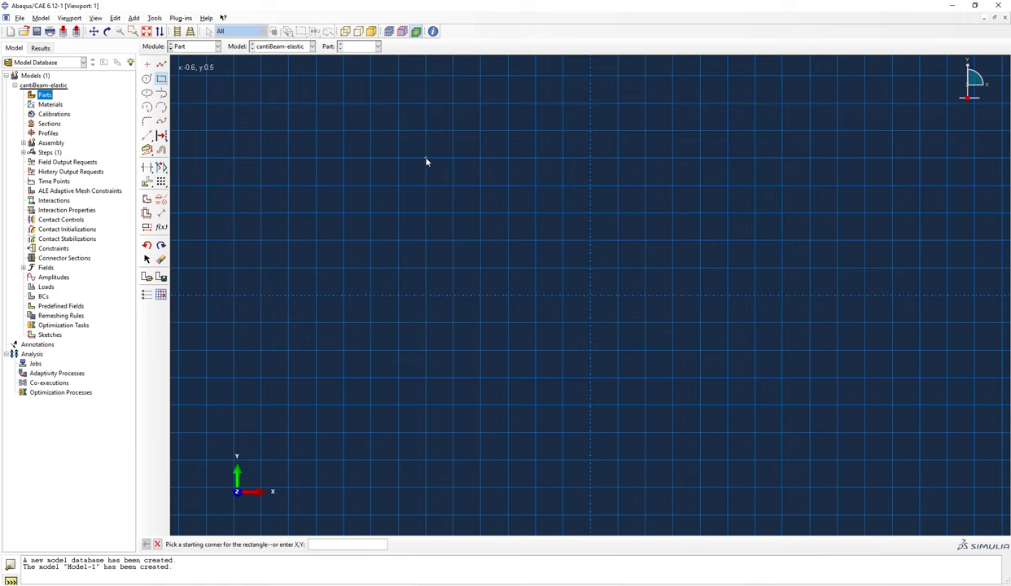
left_click(426, 160)
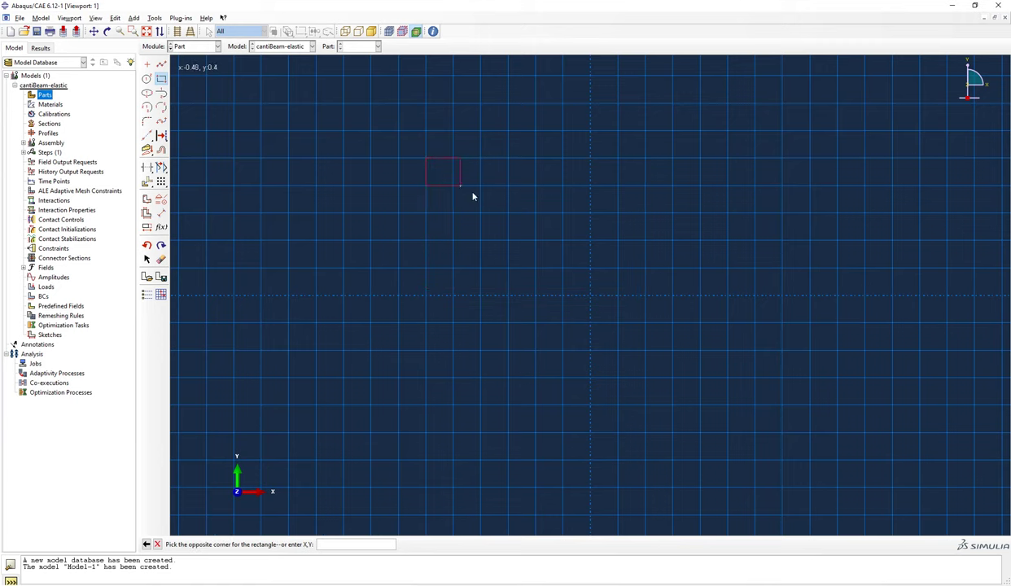
left_click(646, 295)
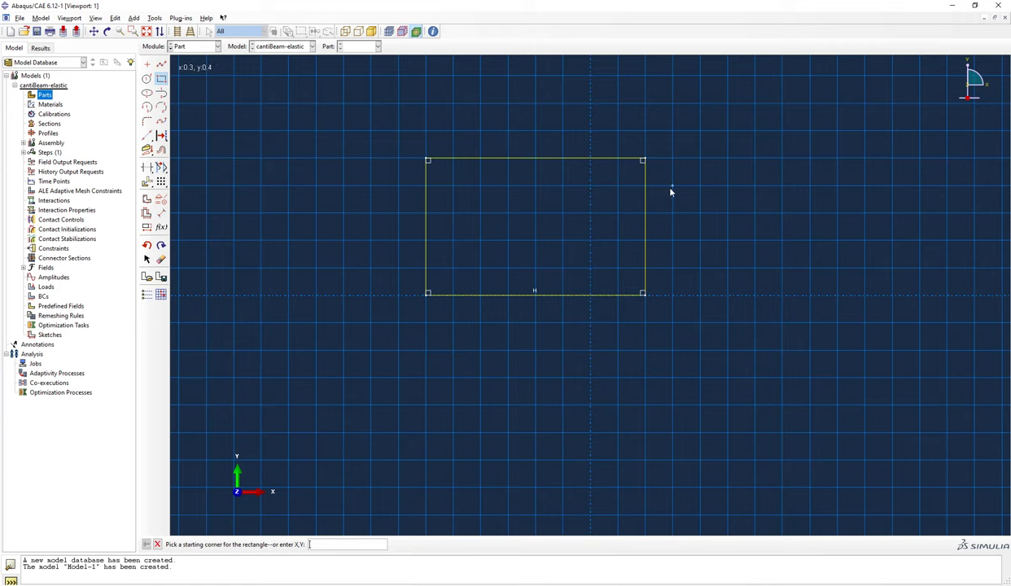
Dimension the rectangle's lower edge and set its width to 15e-3
left_click(161, 214)
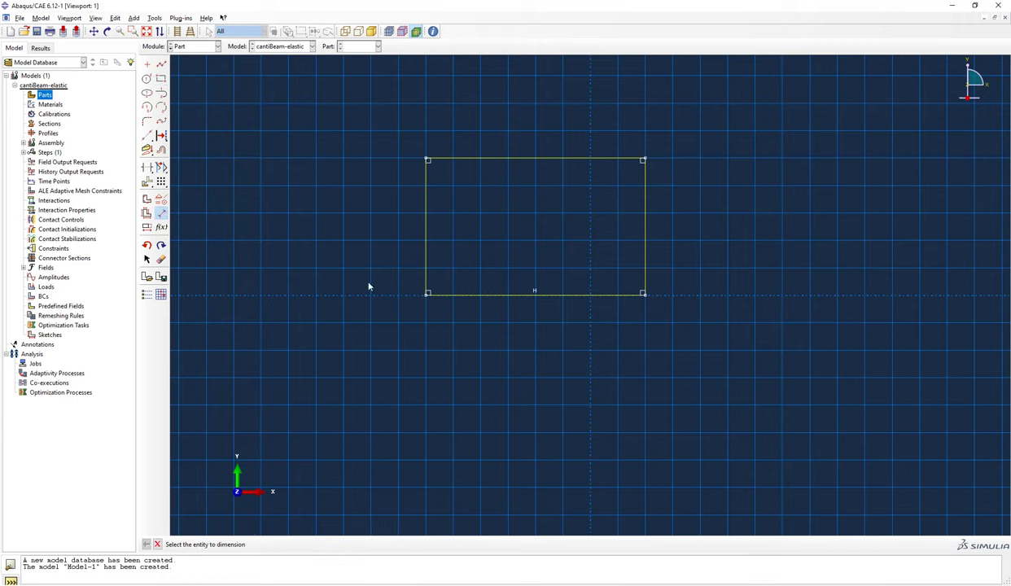
left_click(537, 298)
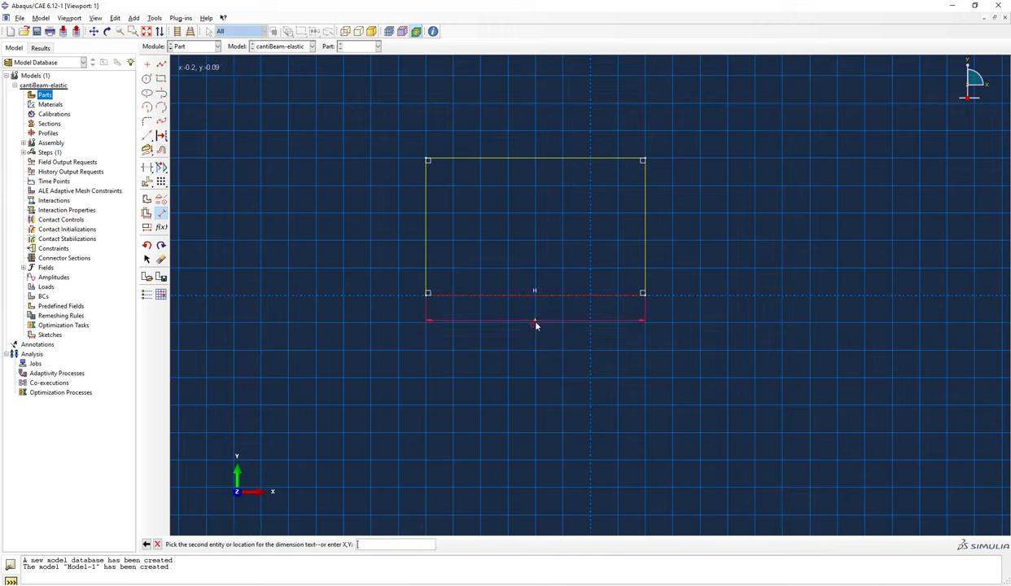
left_click(537, 333)
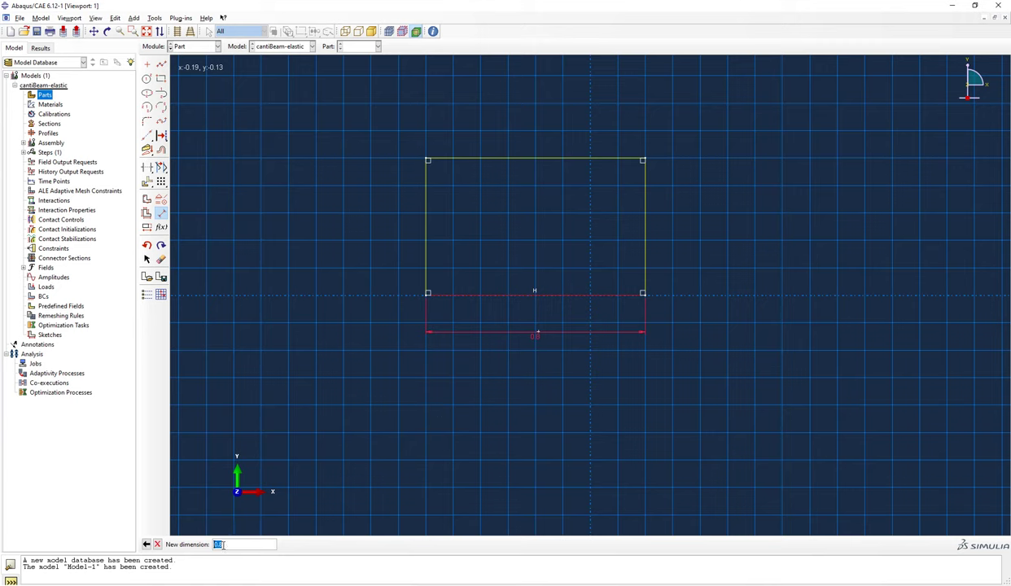
type("1")
type("5e-3")
key("Return")
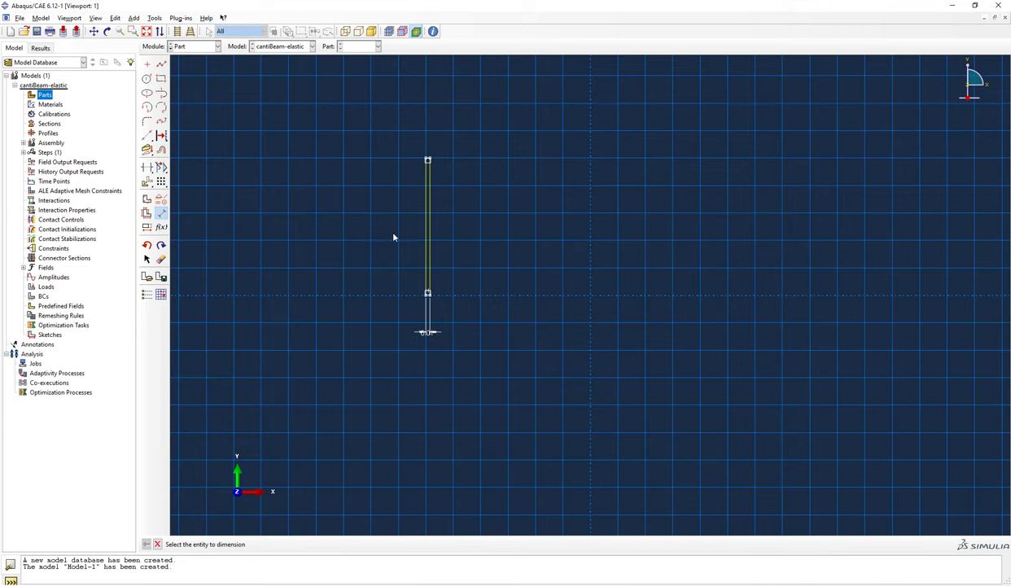
Dimension the rectangle's vertical edge, set its height to 10e-3, and leave the dimension tool
scroll(431, 242, "up", 5)
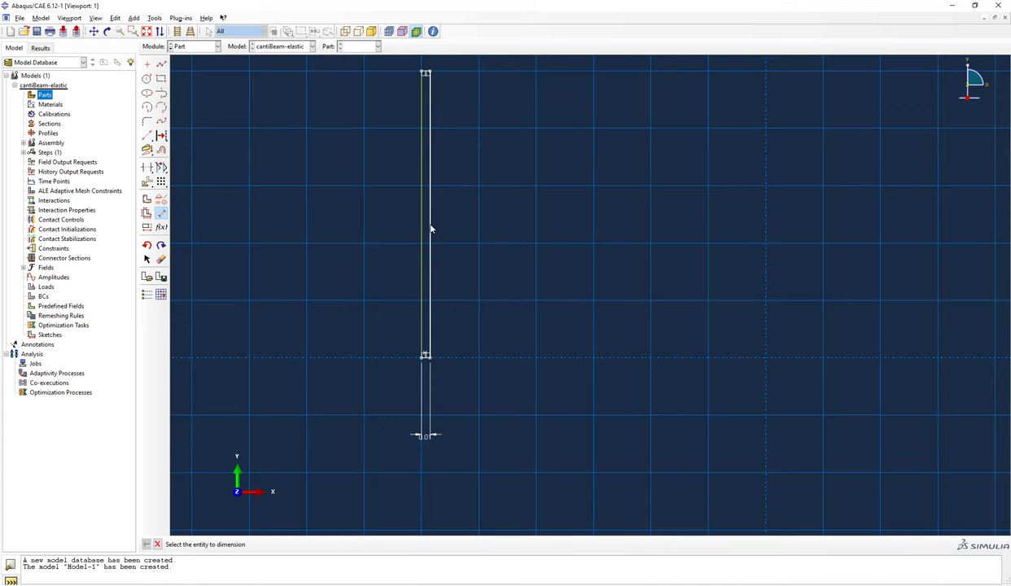
left_click(431, 229)
left_click(476, 268)
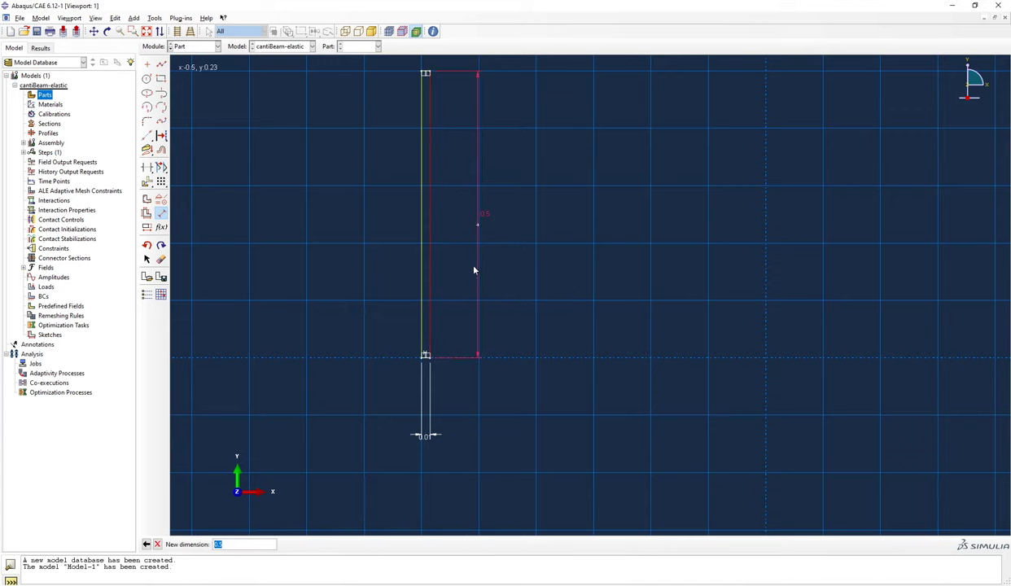
type("10e-3")
key("Return")
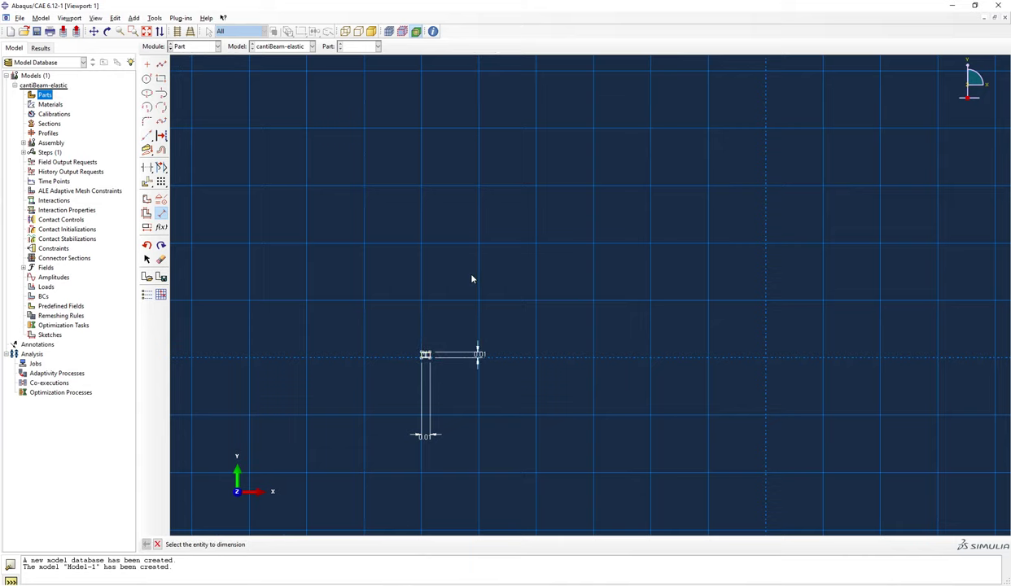
scroll(424, 357, "up", 3)
scroll(408, 336, "up", 4)
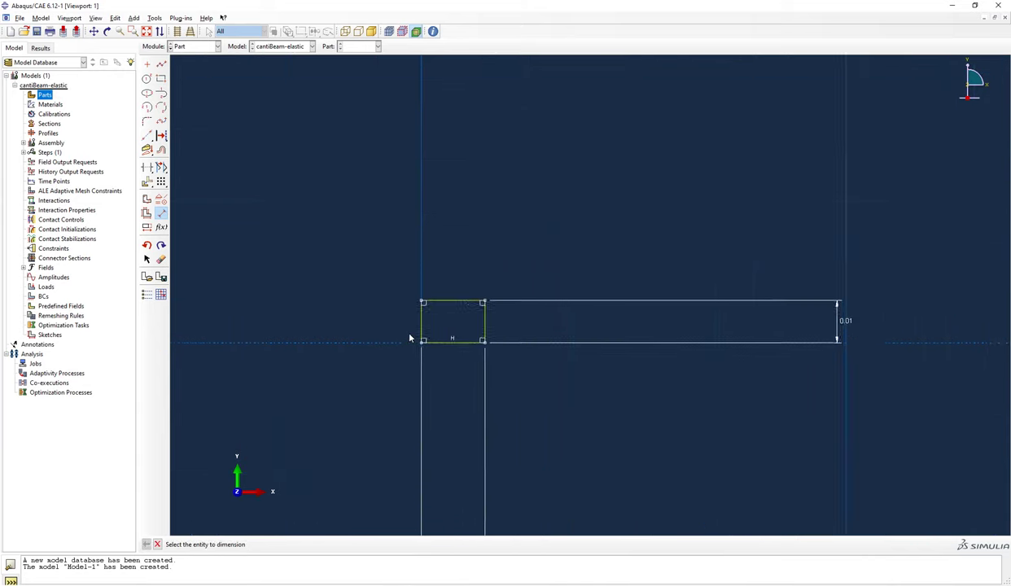
scroll(578, 298, "up", 3)
scroll(570, 302, "up", 3)
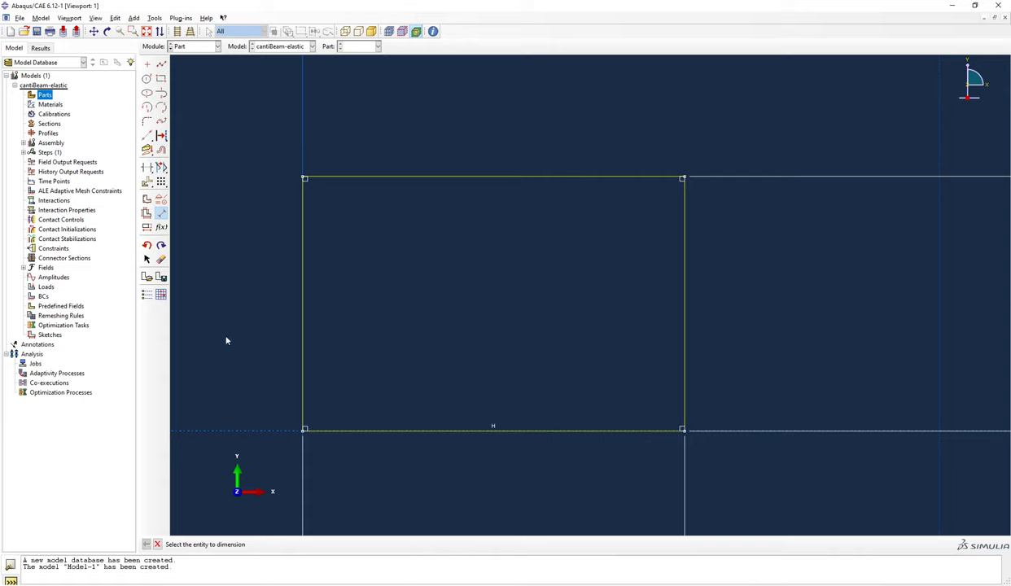
left_click(158, 545)
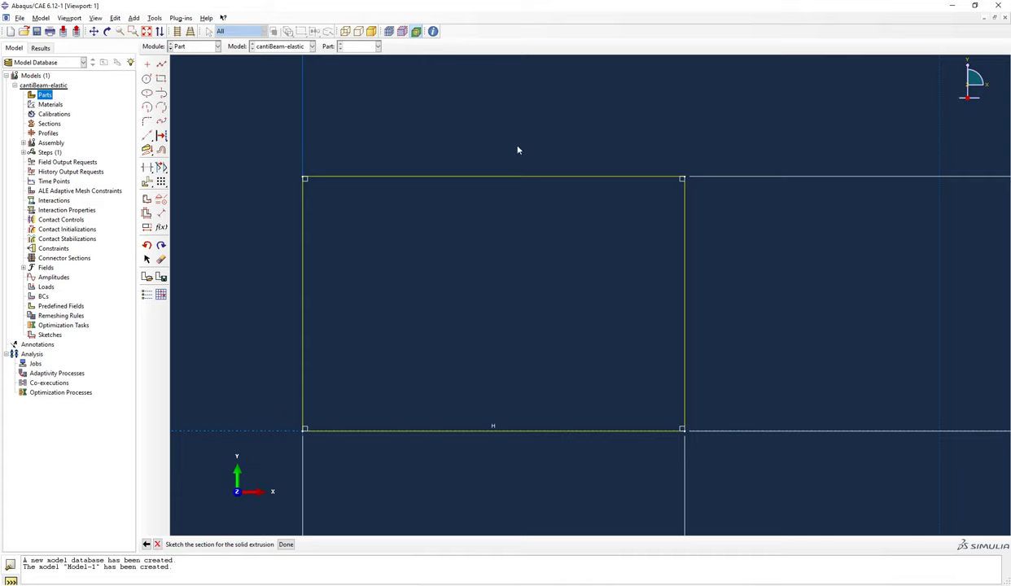
Finish the section sketch and extrude the rectangle with a blind depth, without twist or draft, to form the beam
scroll(517, 150, "up", 5)
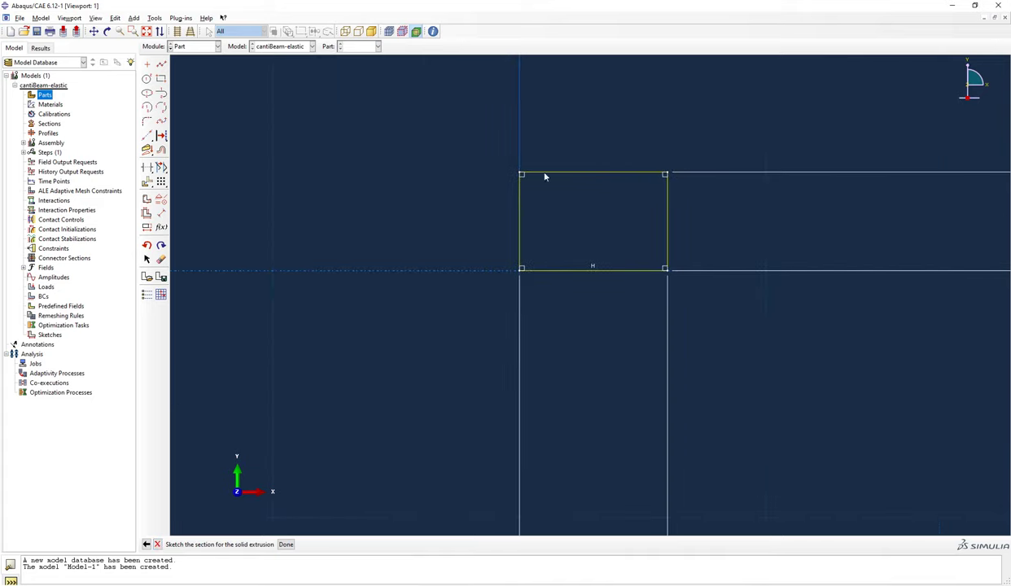
left_click(286, 543)
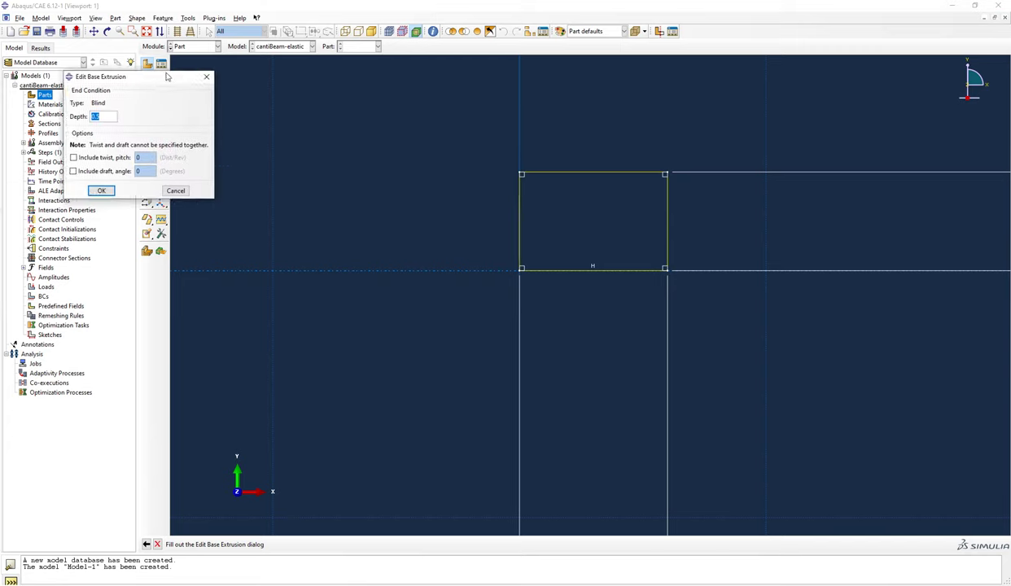
left_click_drag(152, 74, 366, 147)
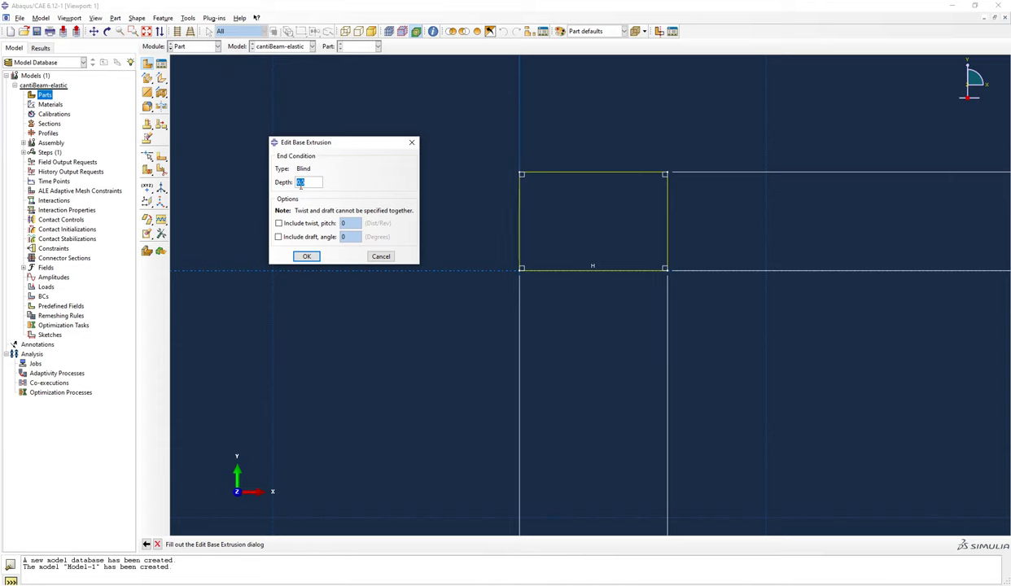
type("5")
type("50")
type("e-3")
left_click(306, 257)
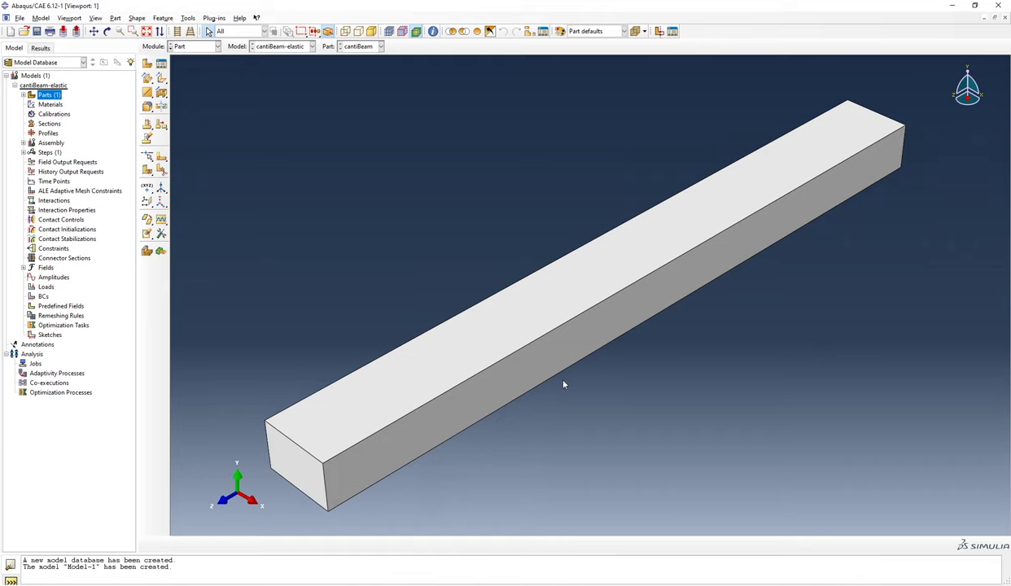
scroll(563, 385, "up", 3)
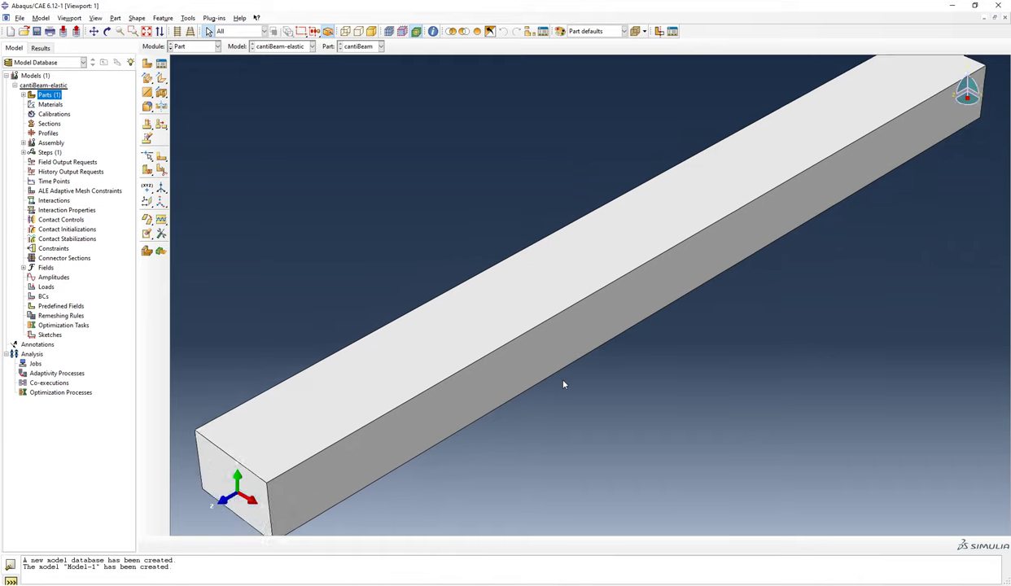
scroll(563, 384, "down", 5)
scroll(563, 384, "up", 3)
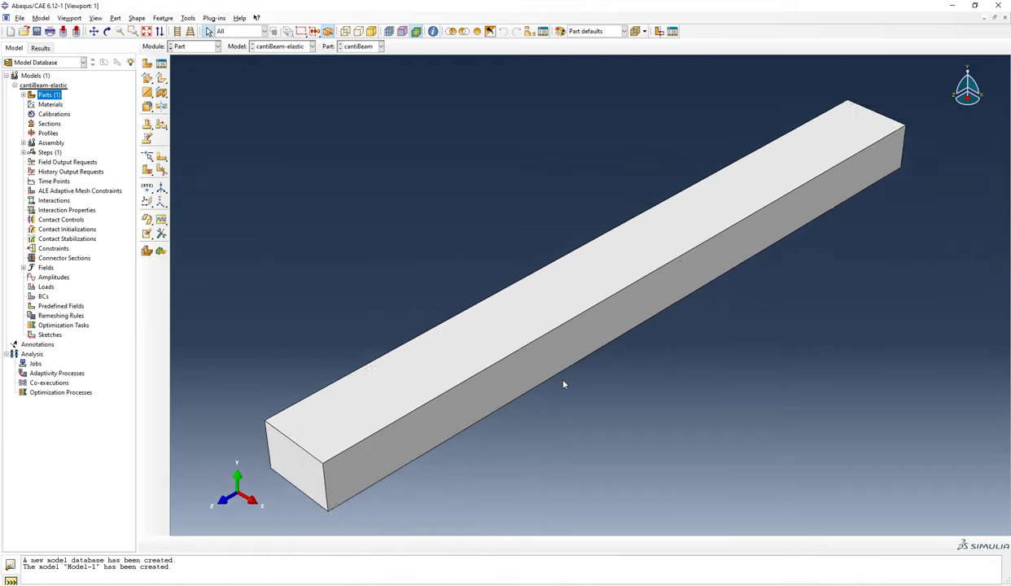
scroll(563, 384, "down", 2)
scroll(564, 384, "up", 1)
scroll(563, 384, "down", 3)
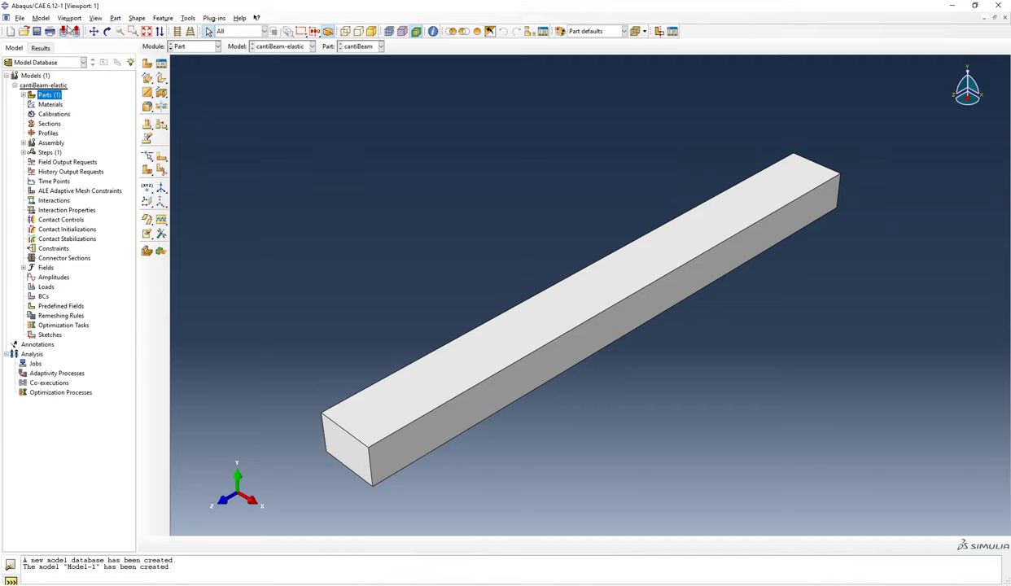
left_click(95, 18)
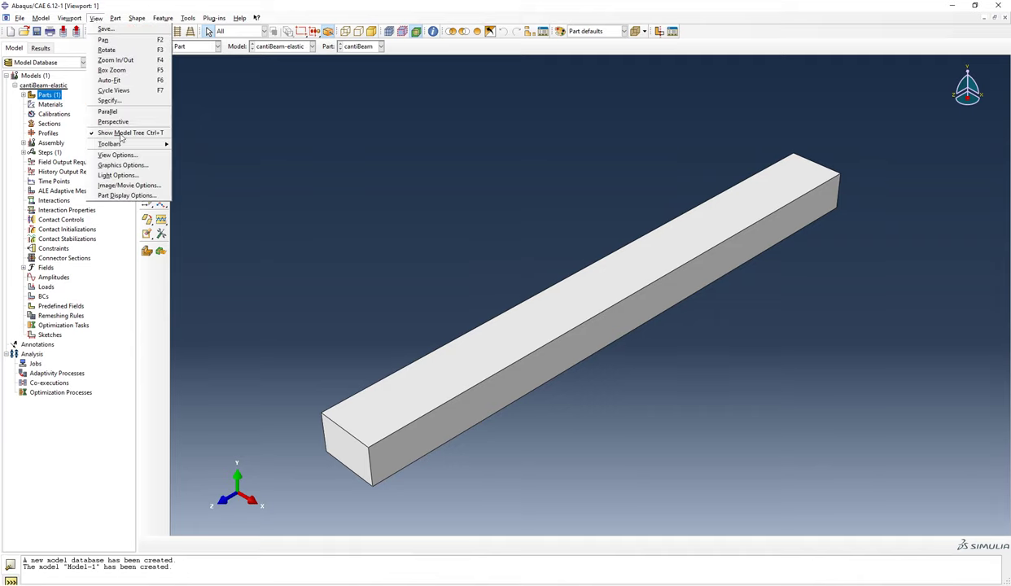
mouse_move(128, 147)
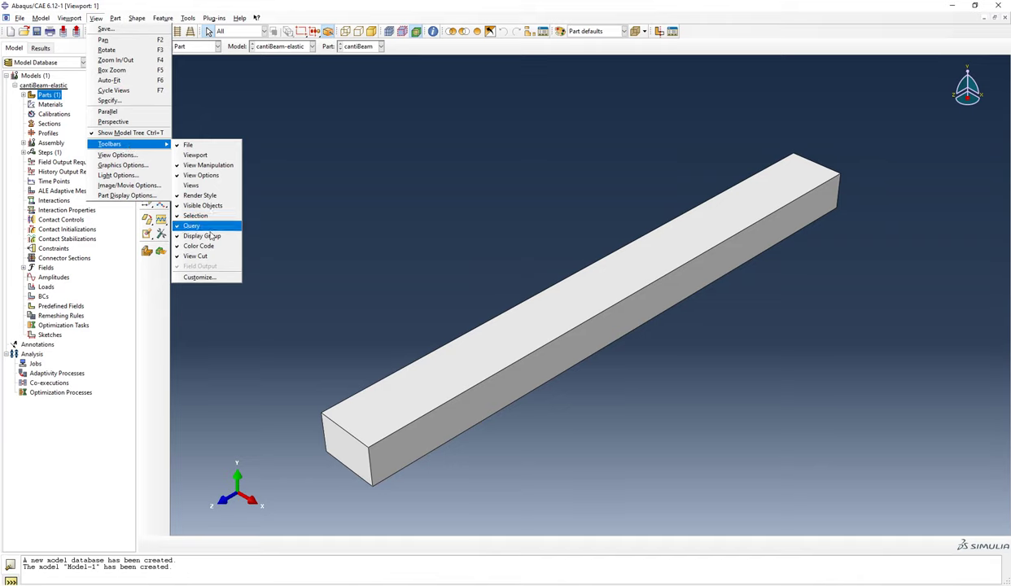
left_click(123, 220)
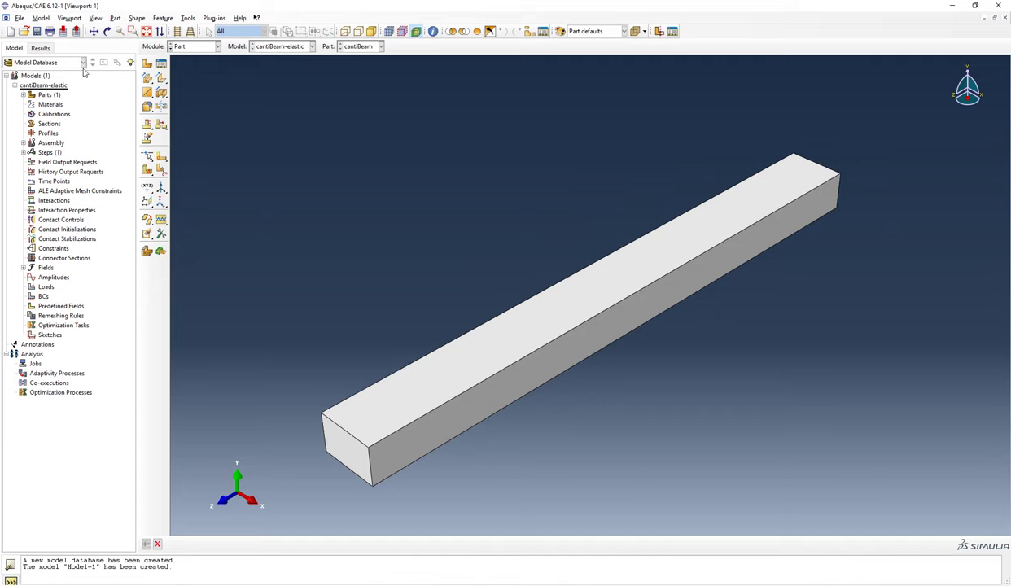
left_click(96, 18)
mouse_move(130, 149)
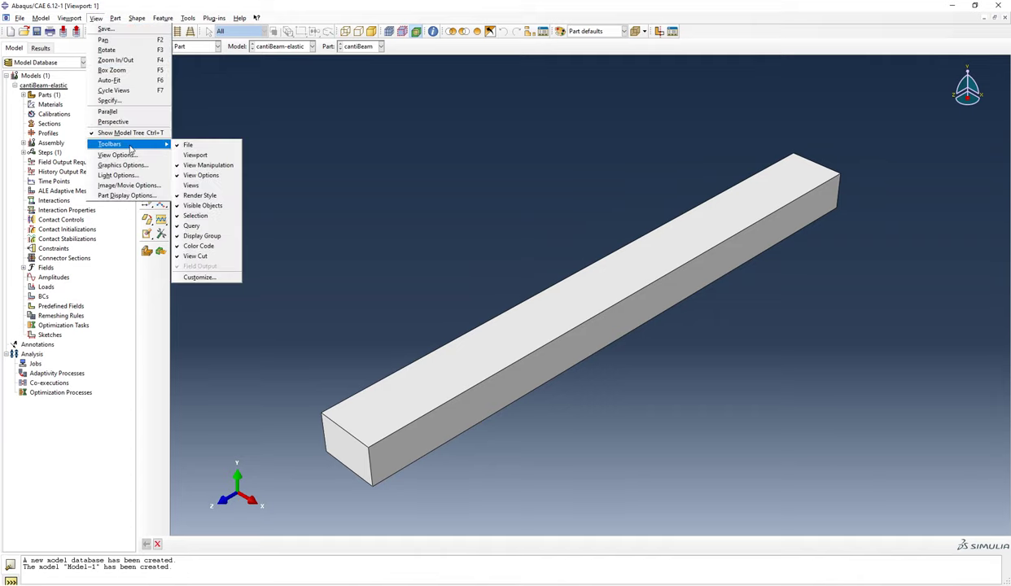
left_click(242, 132)
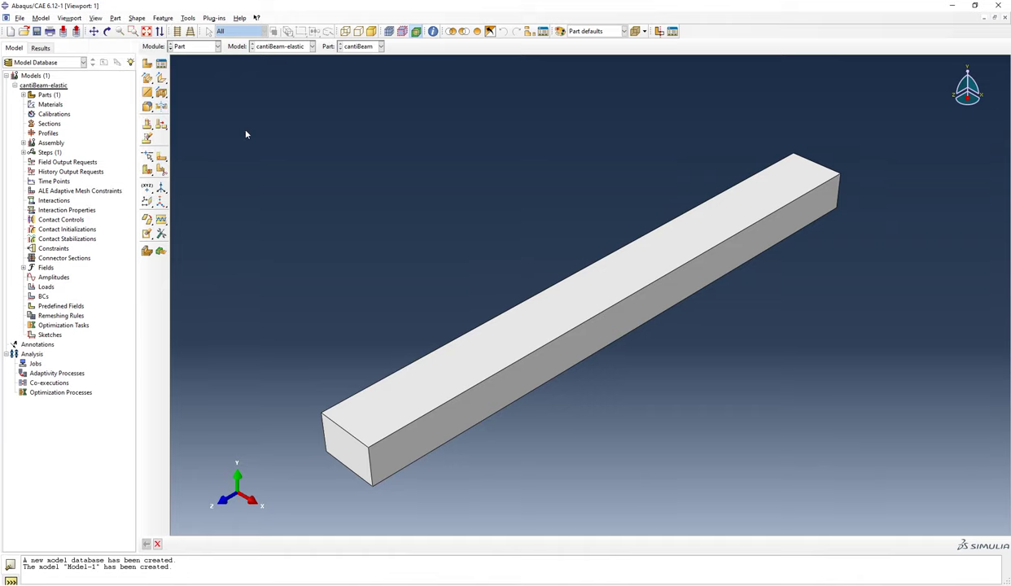
Display the Views toolbar and dock it in the same row as the other toolbars
left_click(95, 17)
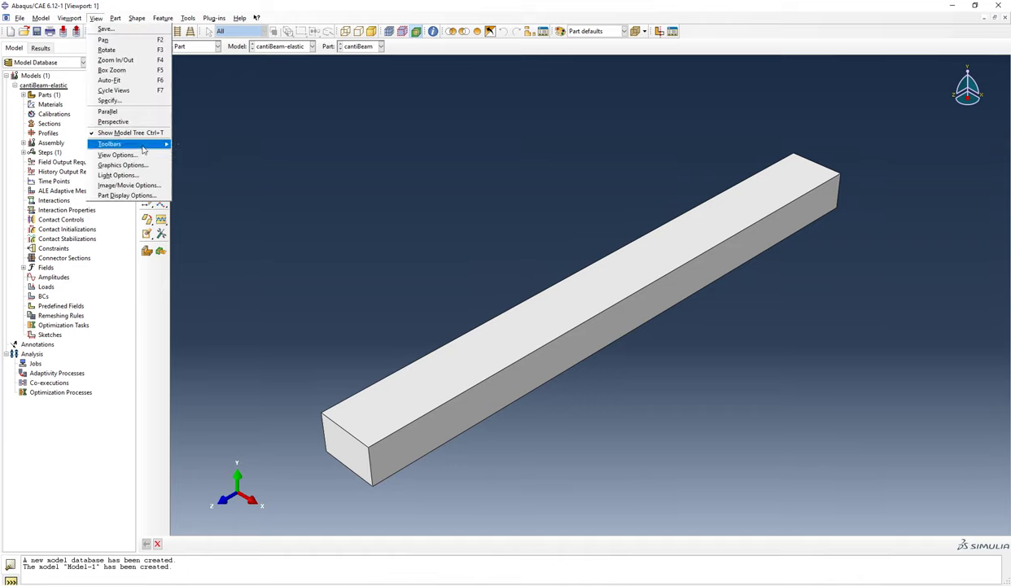
mouse_move(143, 144)
left_click(198, 189)
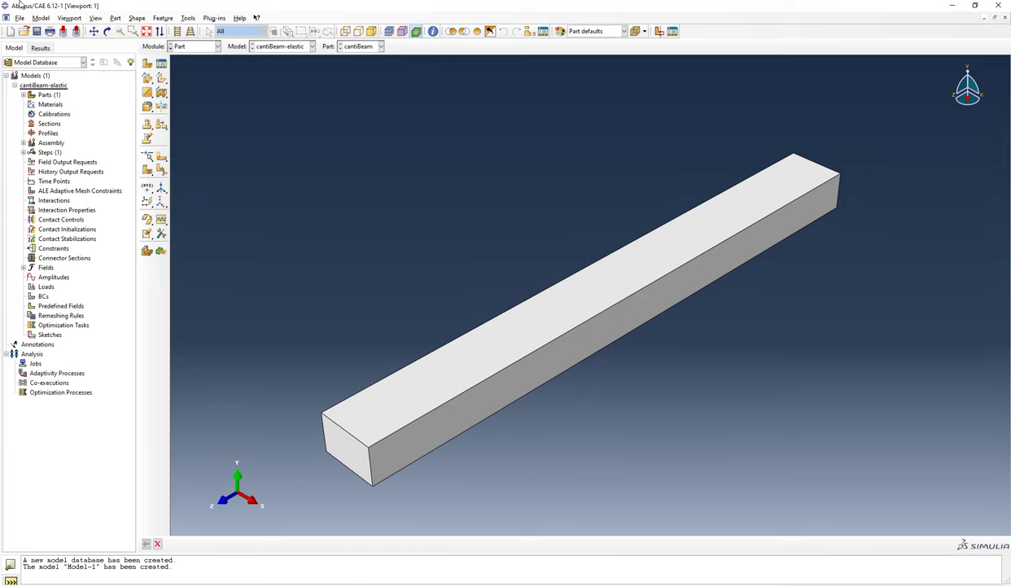
left_click_drag(250, 262, 760, 33)
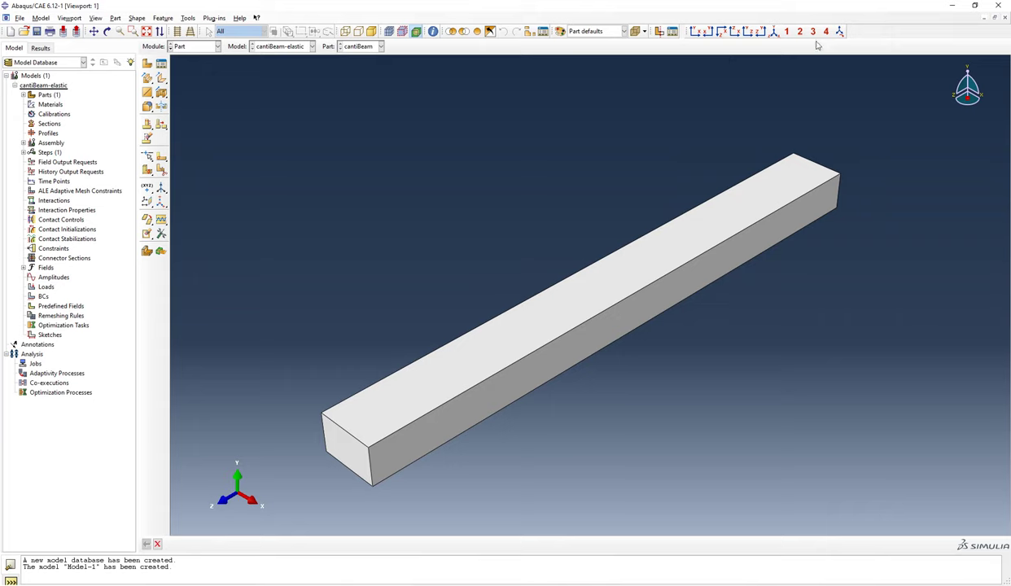
left_click(840, 32)
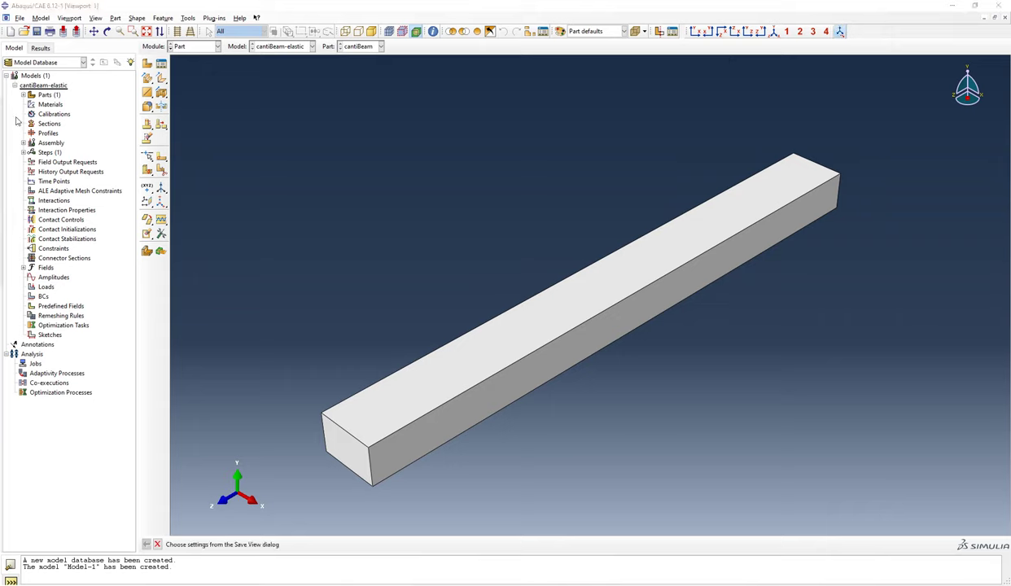
key("Escape")
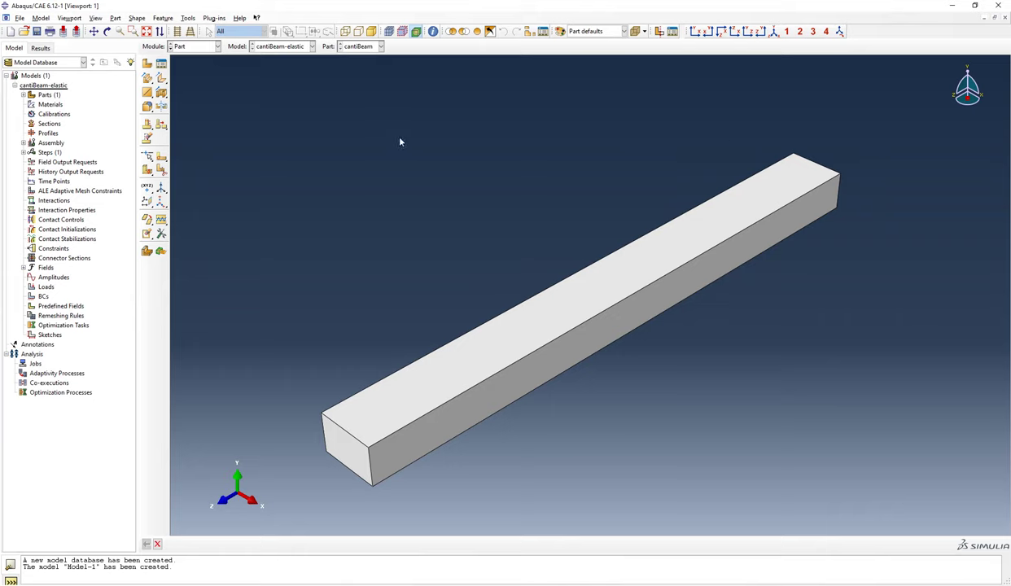
Rotate and pan the view to examine the beam from several sides
left_click(107, 31)
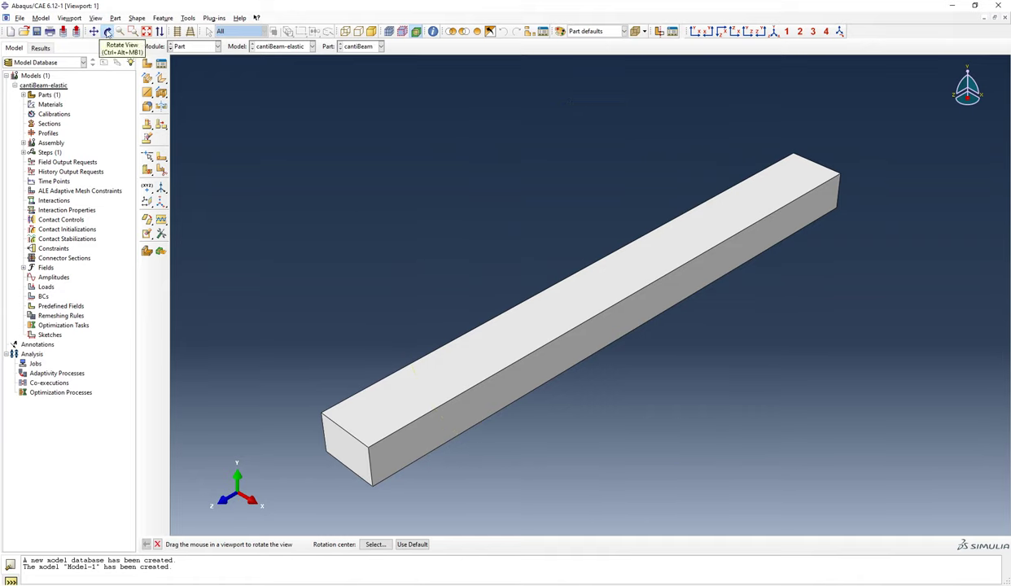
left_click_drag(526, 278, 504, 248)
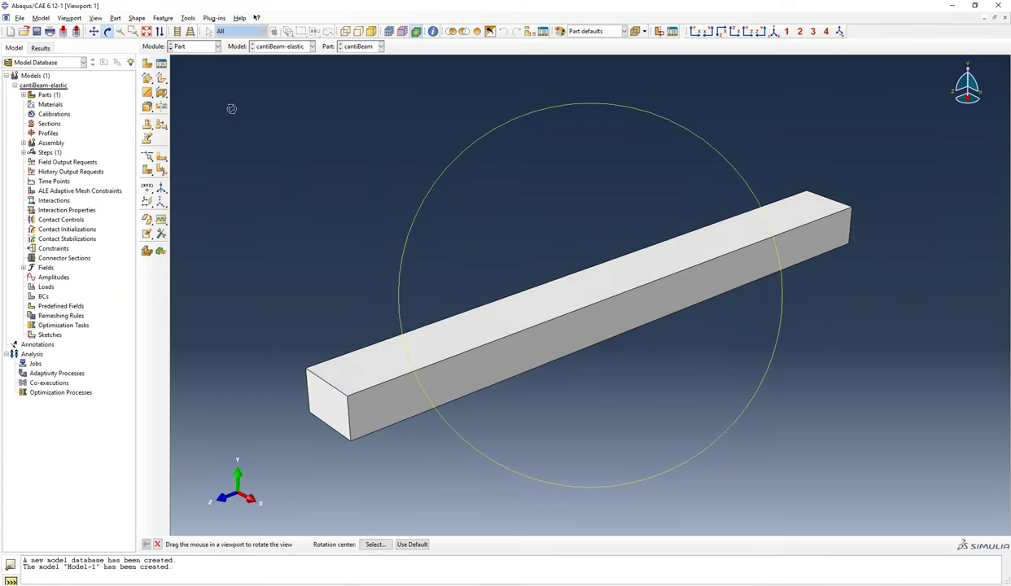
left_click(93, 32)
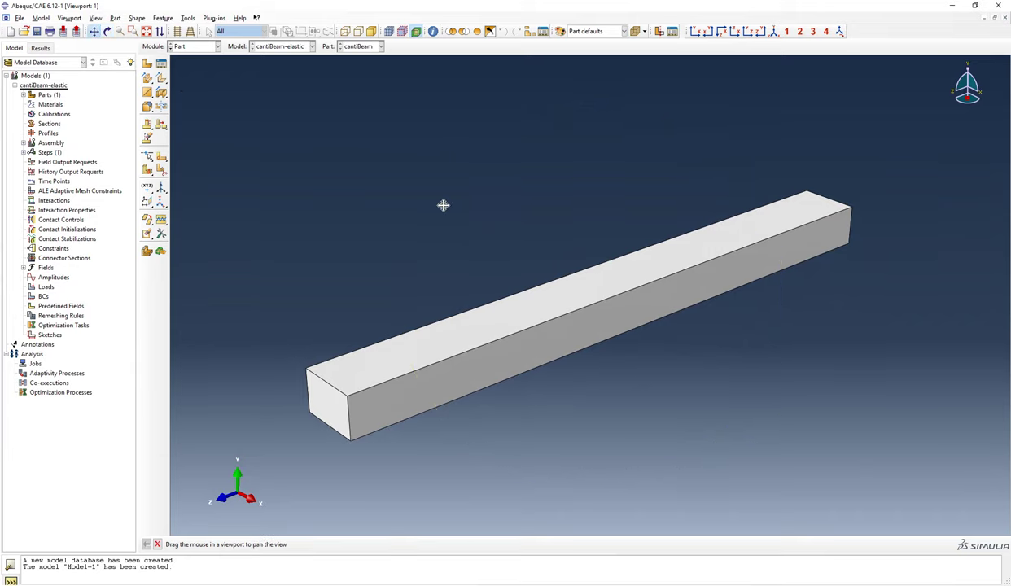
left_click_drag(614, 303, 640, 290)
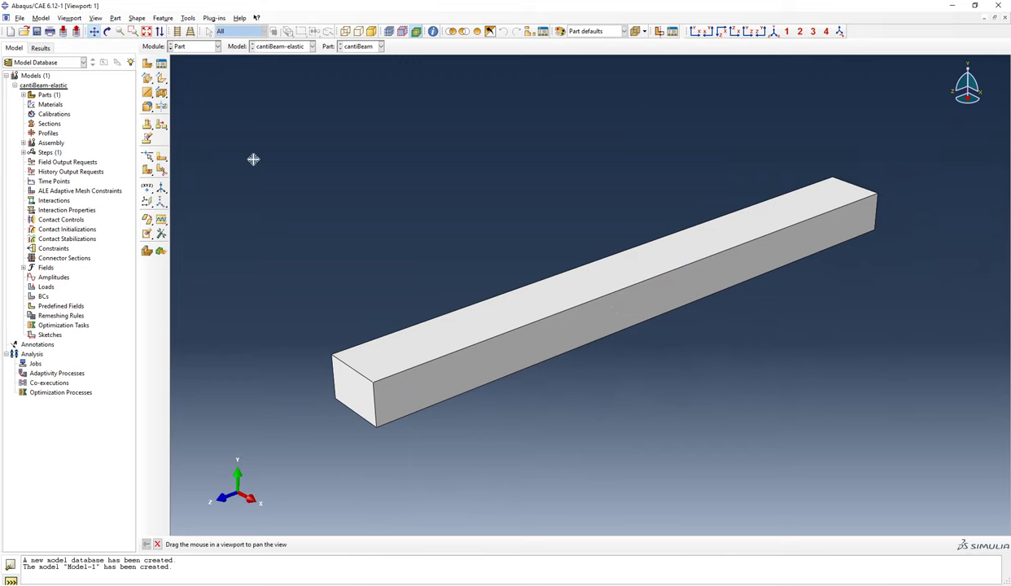
left_click(106, 31)
left_click_drag(431, 303, 663, 321)
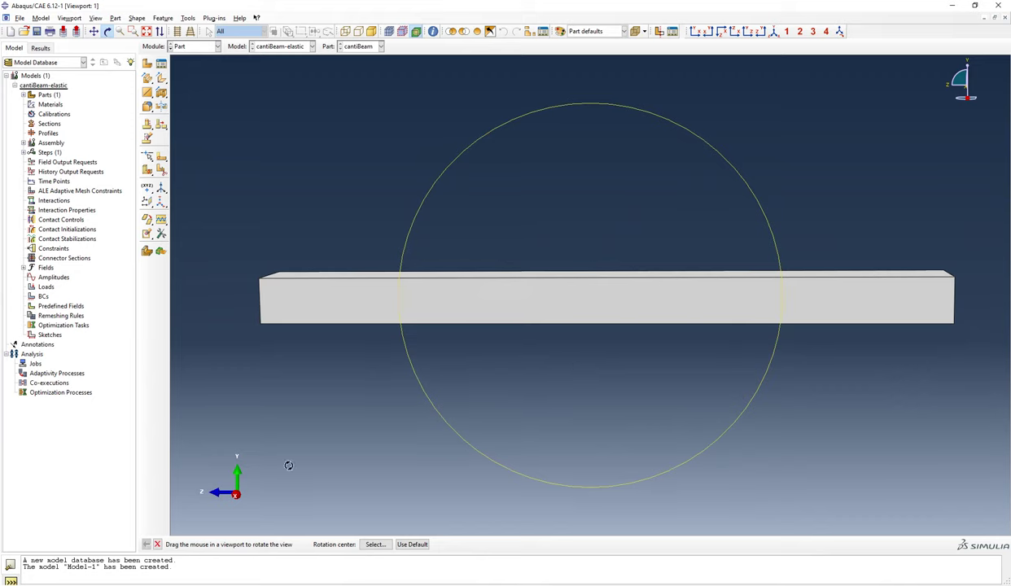
left_click_drag(299, 391, 518, 361)
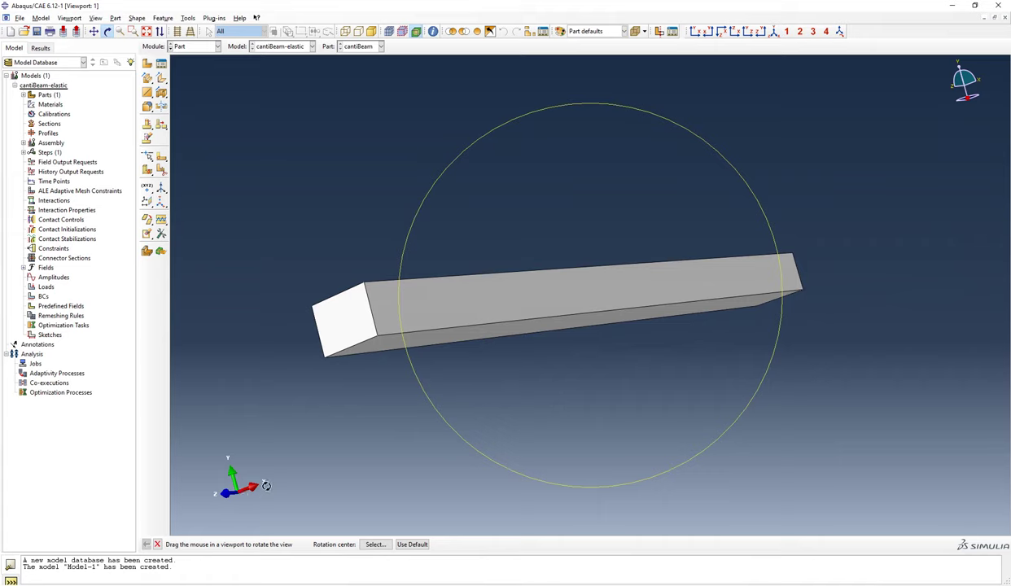
left_click_drag(612, 309, 524, 434)
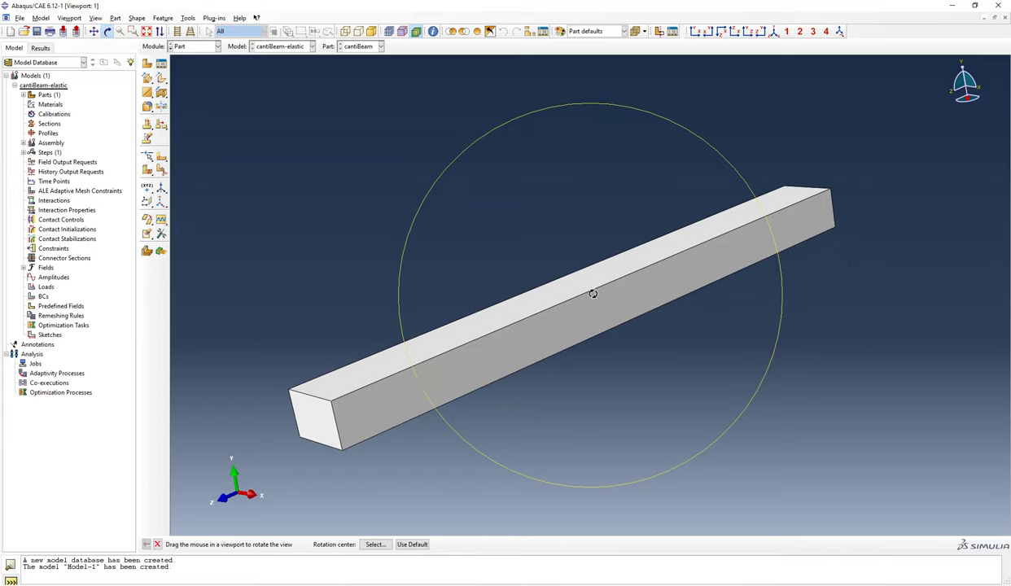
left_click_drag(567, 312, 628, 375)
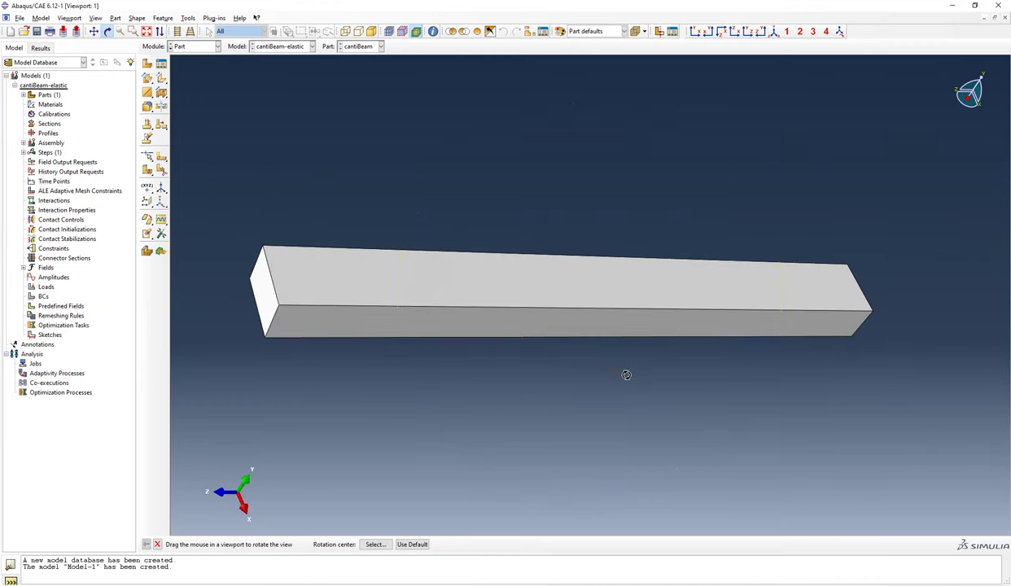
Inspect the editable depth and section sketch settings of the cantiBeam part's solid extrusion, and leave them without making changes
left_click(23, 94)
left_click(32, 105)
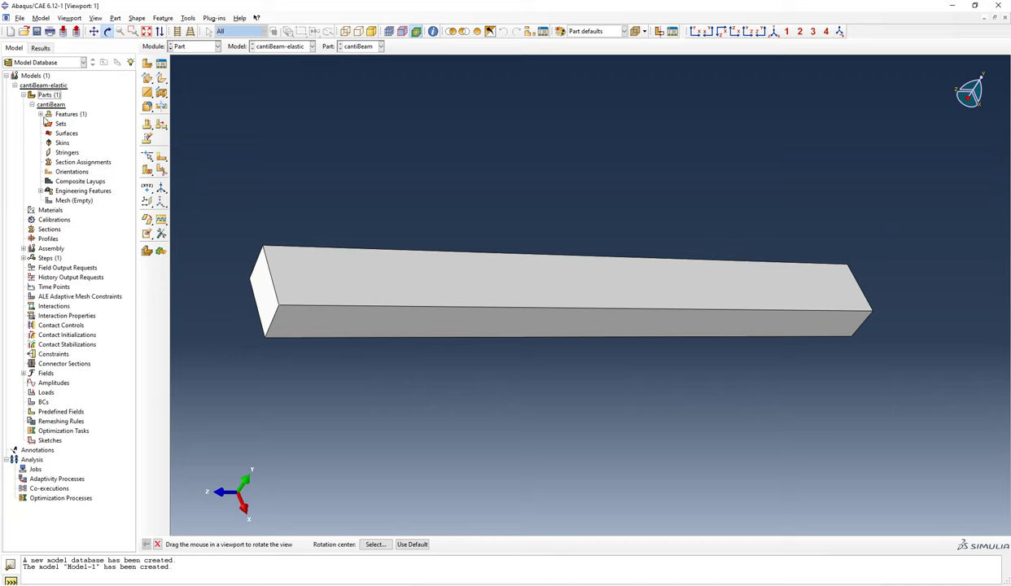
left_click(40, 114)
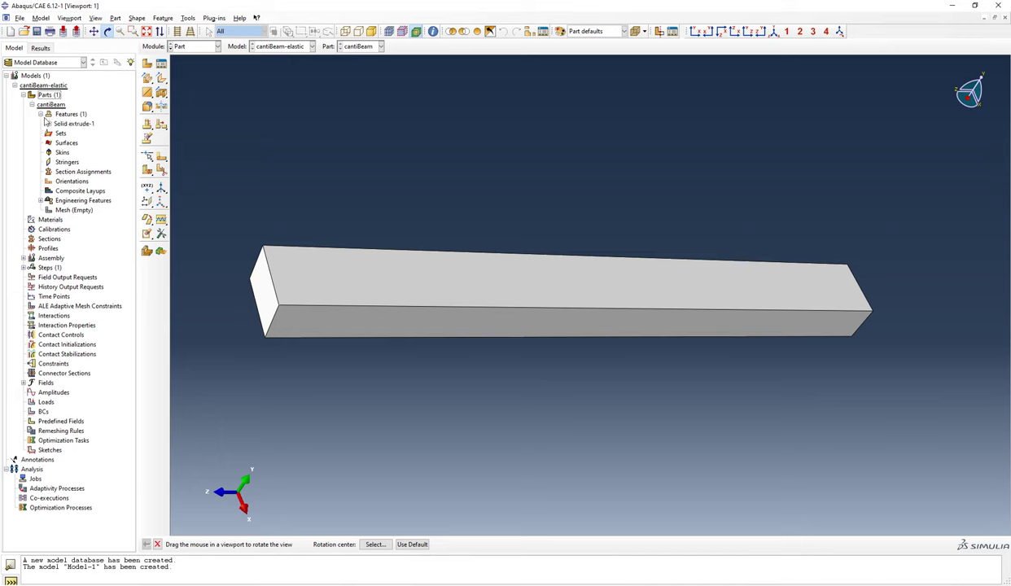
left_click(70, 124)
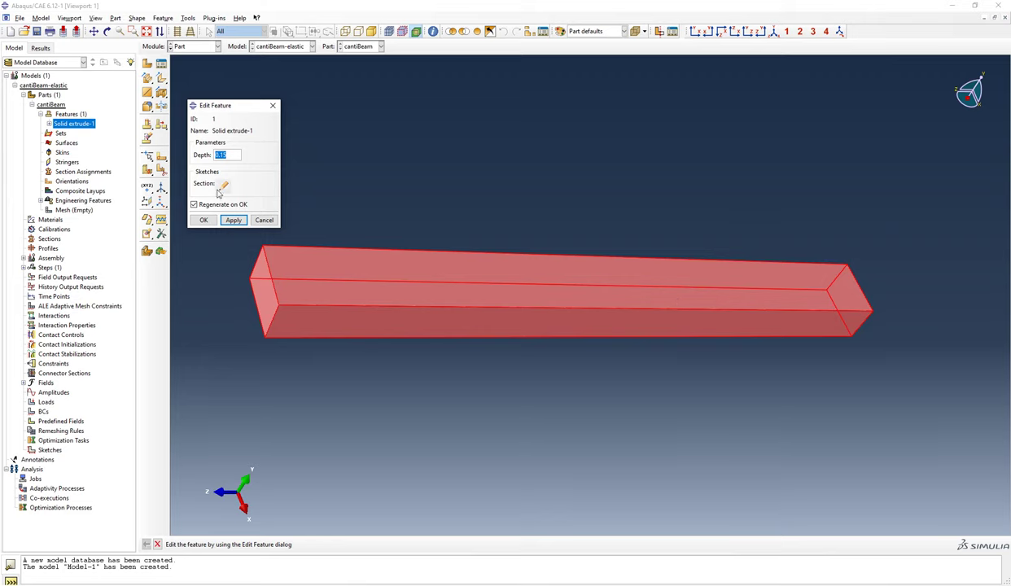
left_click(262, 220)
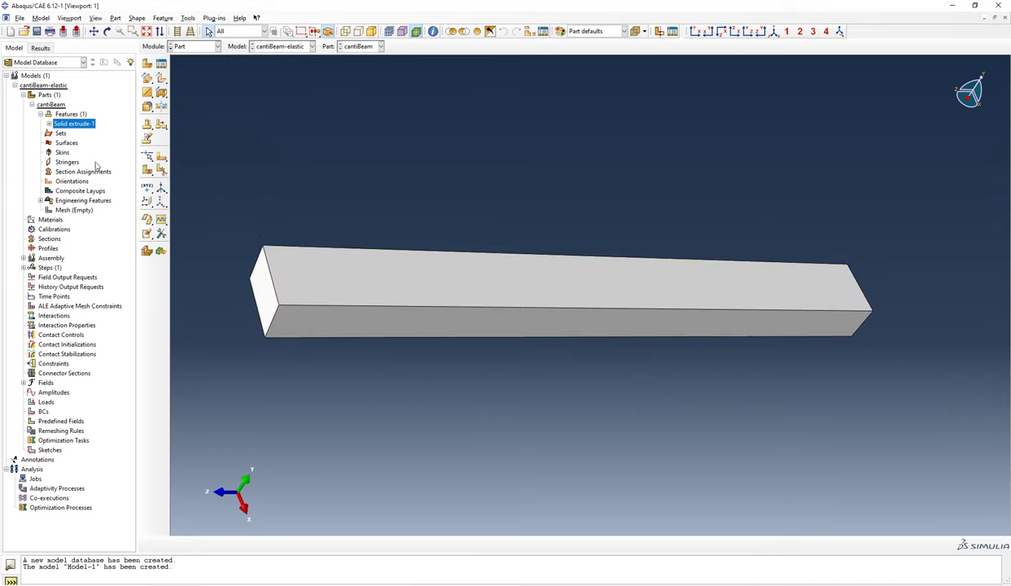
left_click(40, 114)
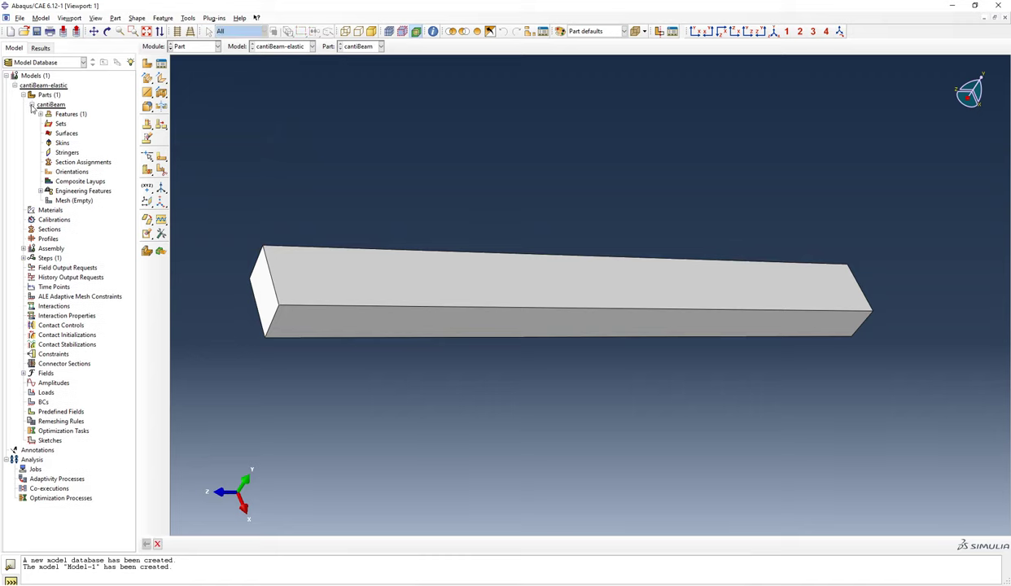
left_click(31, 105)
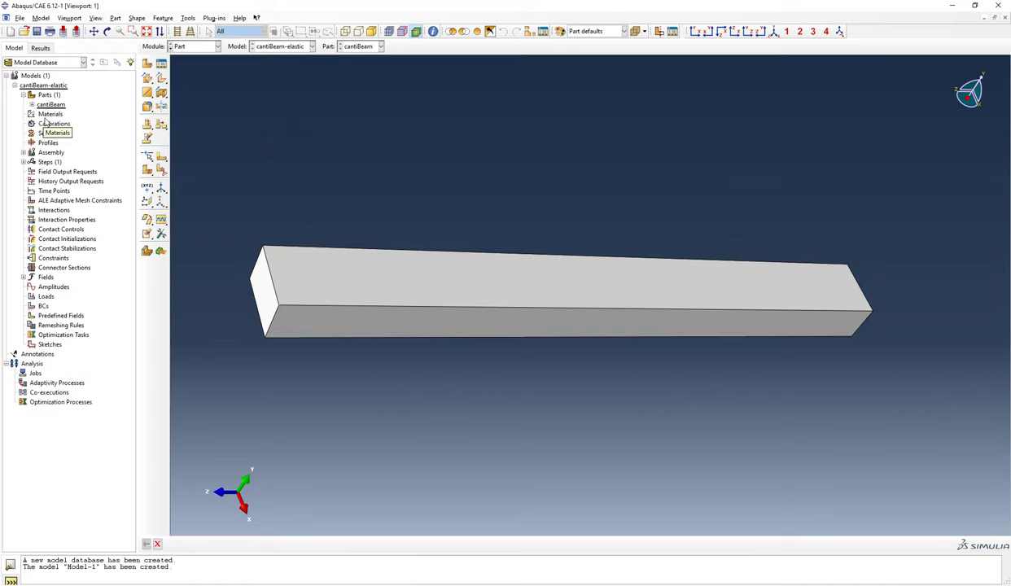
Create a material named steel and add isotropic elastic behavior to it
left_click(51, 115)
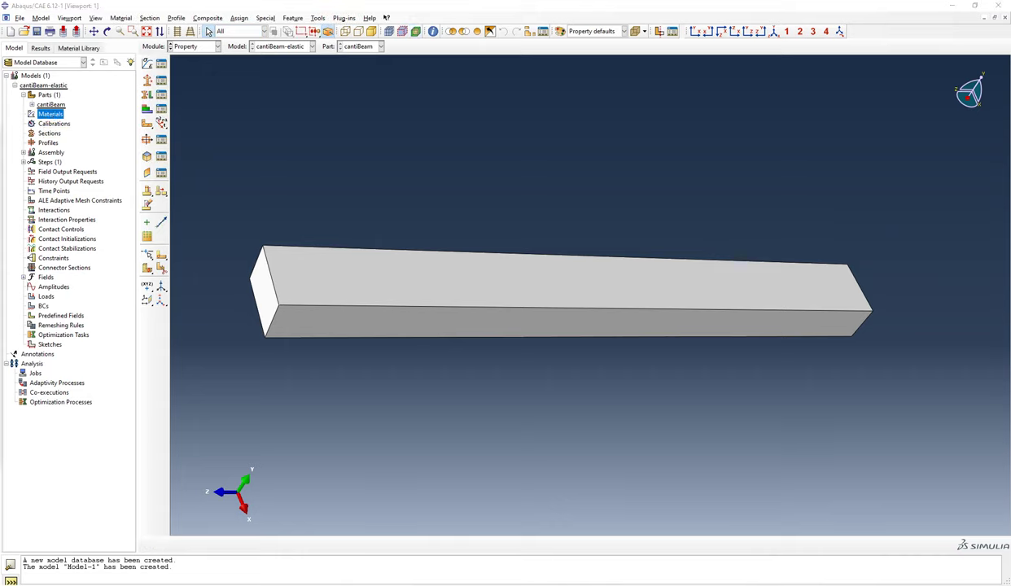
left_click(147, 64)
left_click_drag(169, 138, 523, 121)
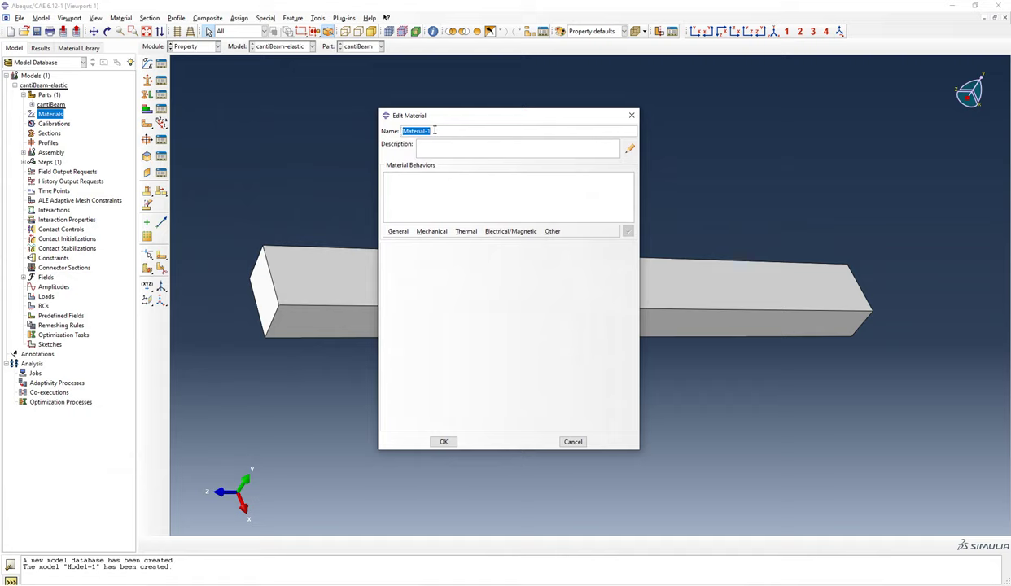
type("steel")
left_click(433, 232)
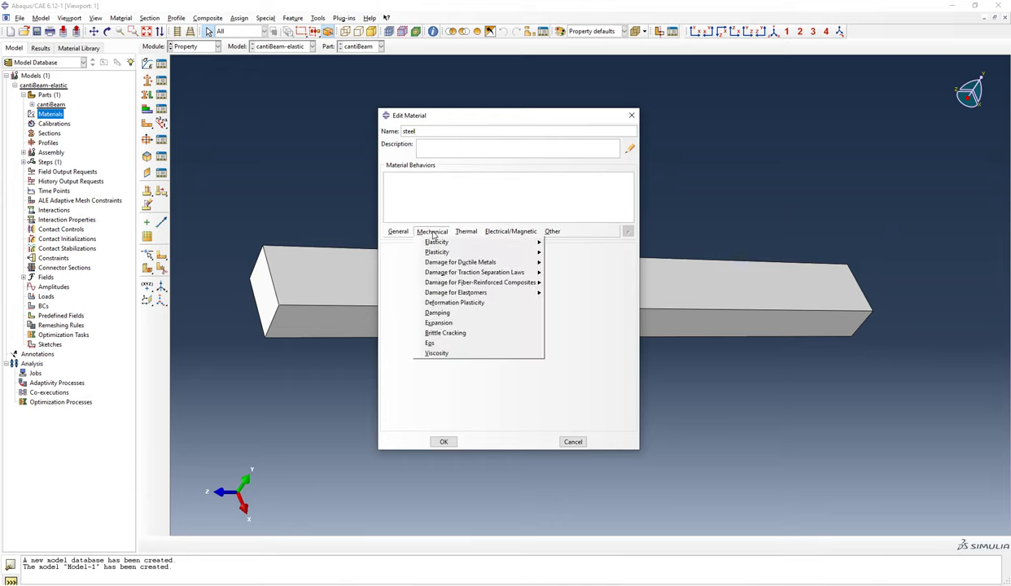
mouse_move(435, 245)
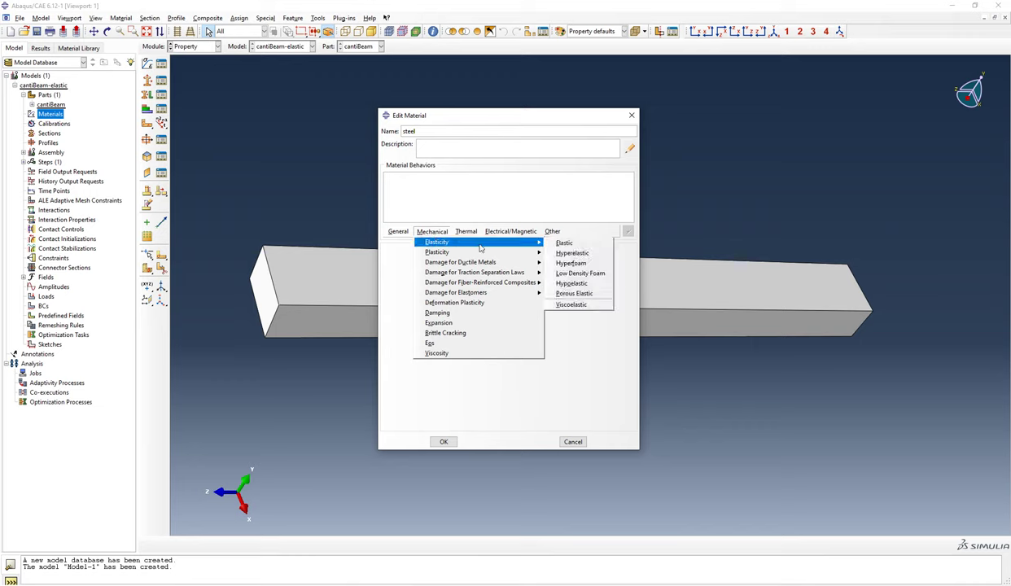
left_click(585, 244)
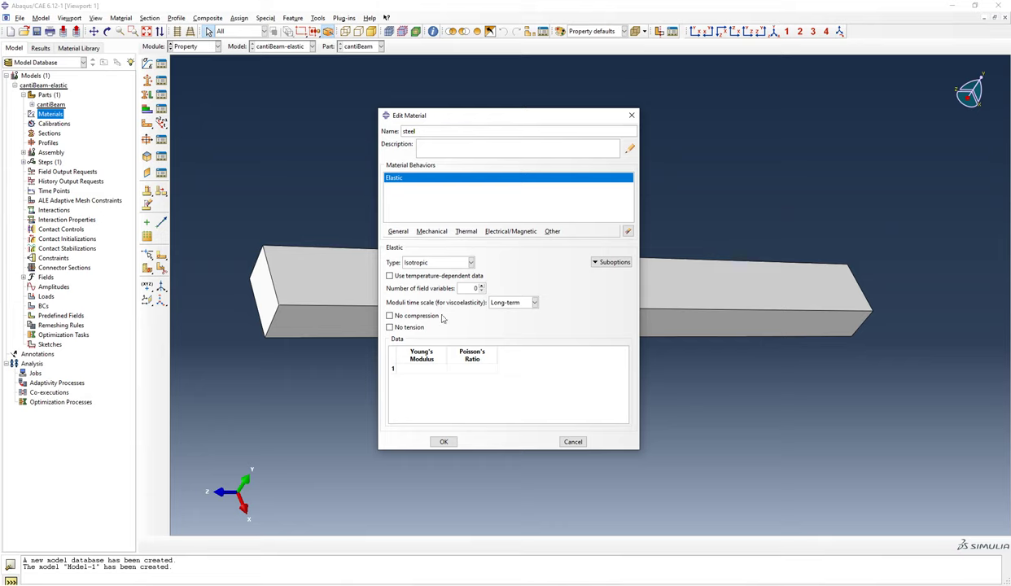
Check the elastic properties in the Microsoft Whiteboard notes, and set the steel's Young's modulus to 210e9 and Poisson's ratio to 0.3
left_click(426, 370)
key("alt+Tab")
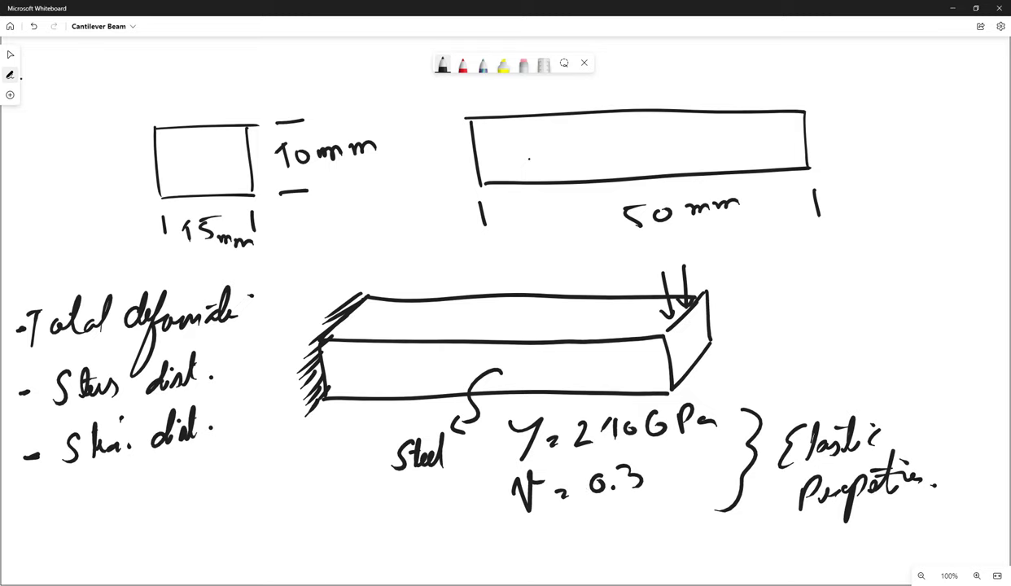
key("alt+Tab")
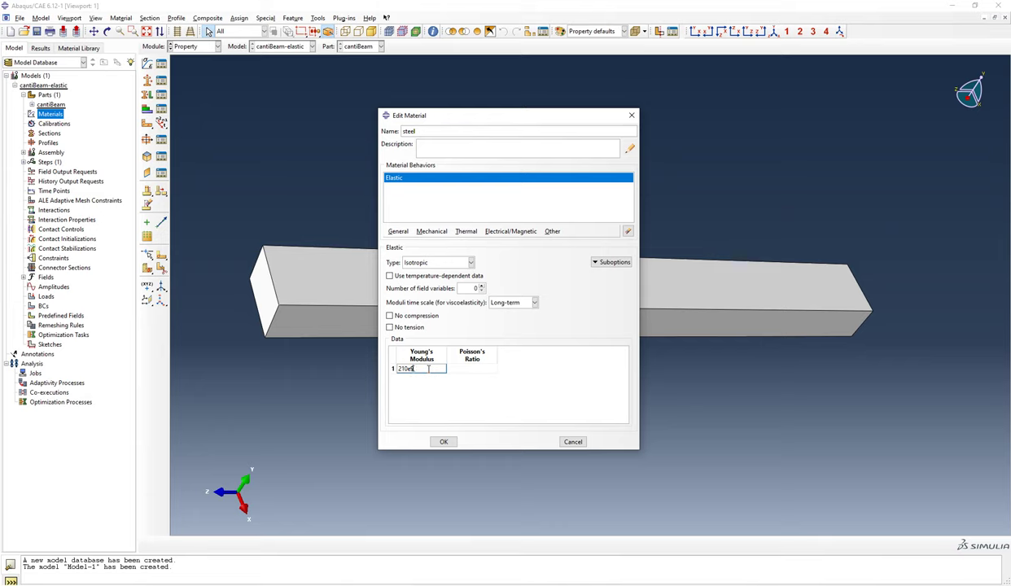
type("9")
key("Tab")
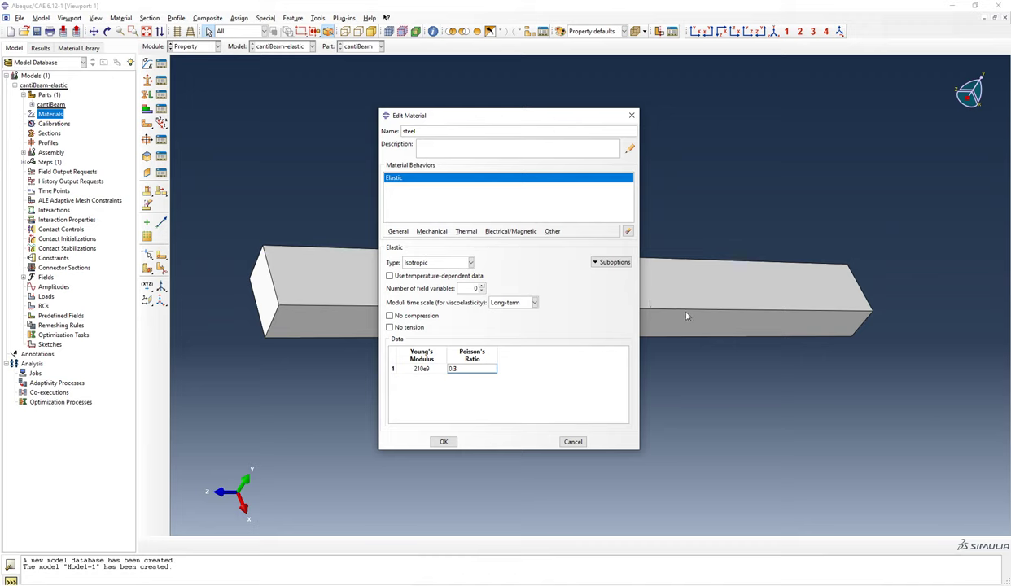
left_click(432, 231)
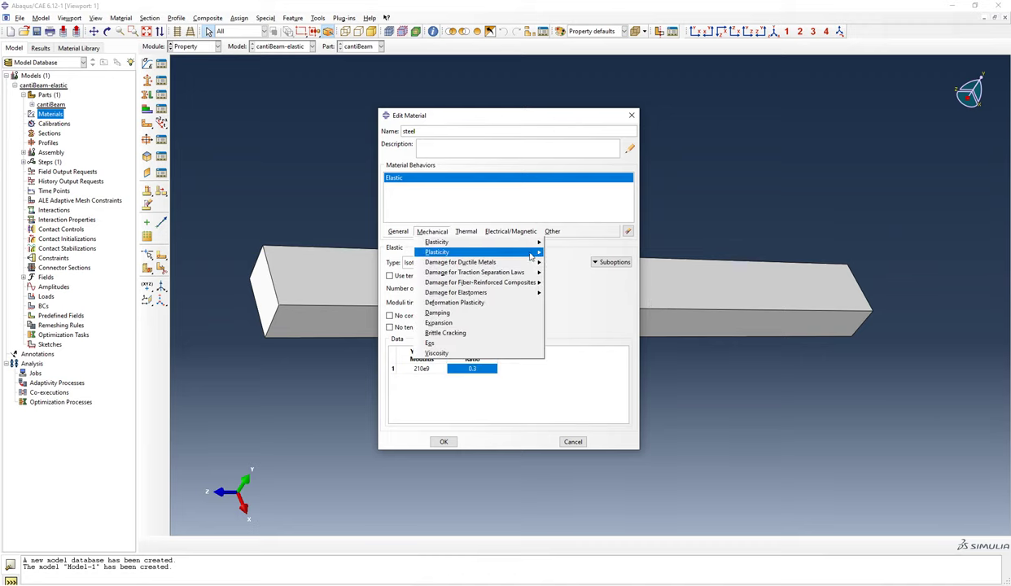
mouse_move(505, 252)
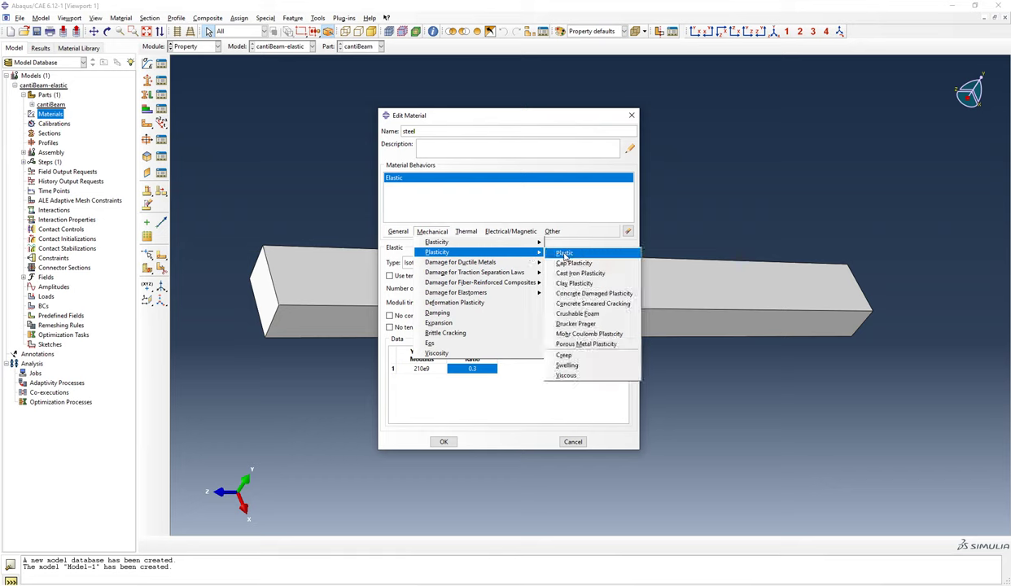
left_click(432, 231)
left_click(465, 231)
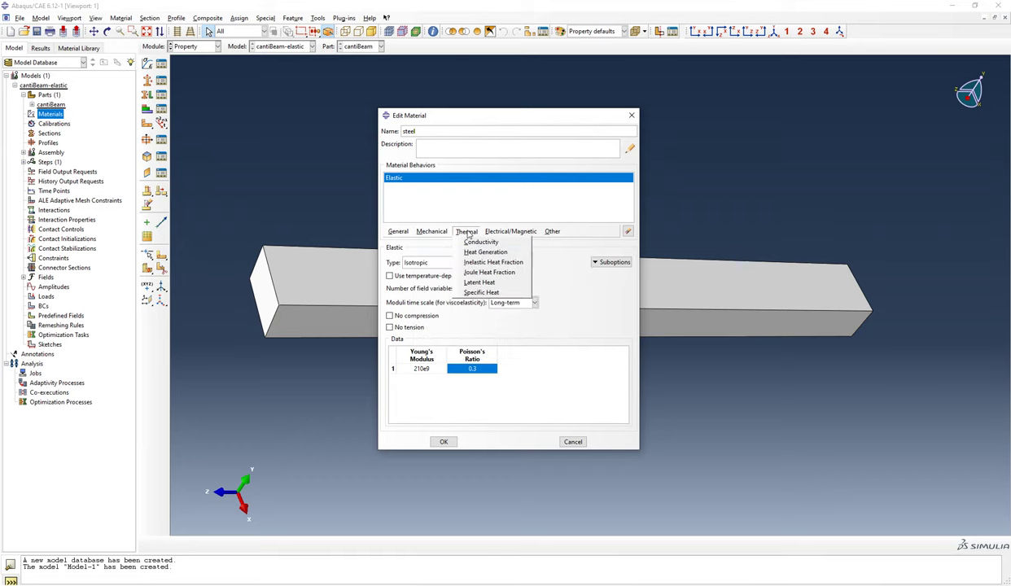
Browse the mechanical and thermal material behaviors, add plastic behavior to the steel material, and delete that plastic behavior again
left_click(422, 229)
left_click(422, 229)
left_click(423, 231)
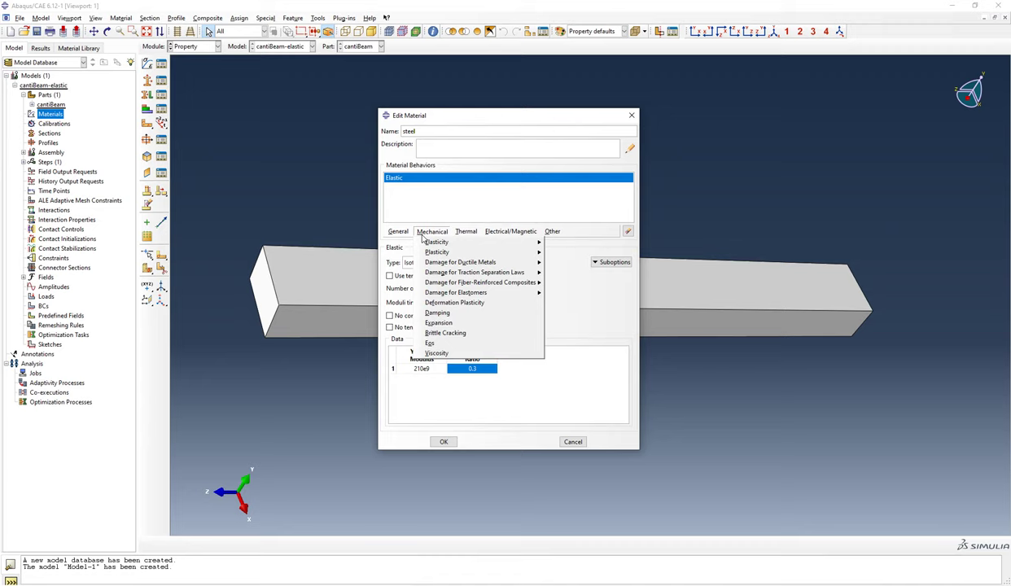
left_click(466, 231)
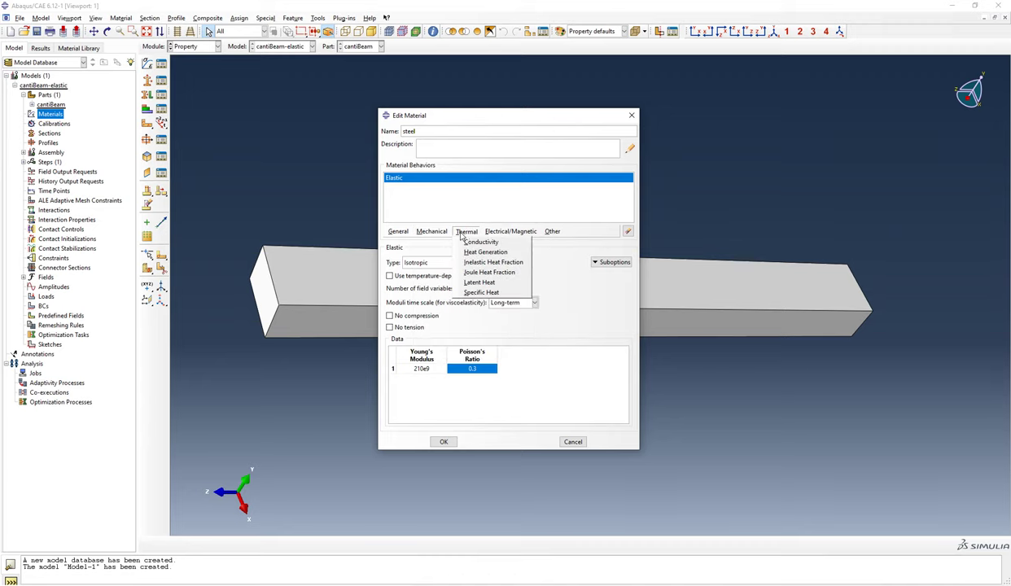
left_click(440, 233)
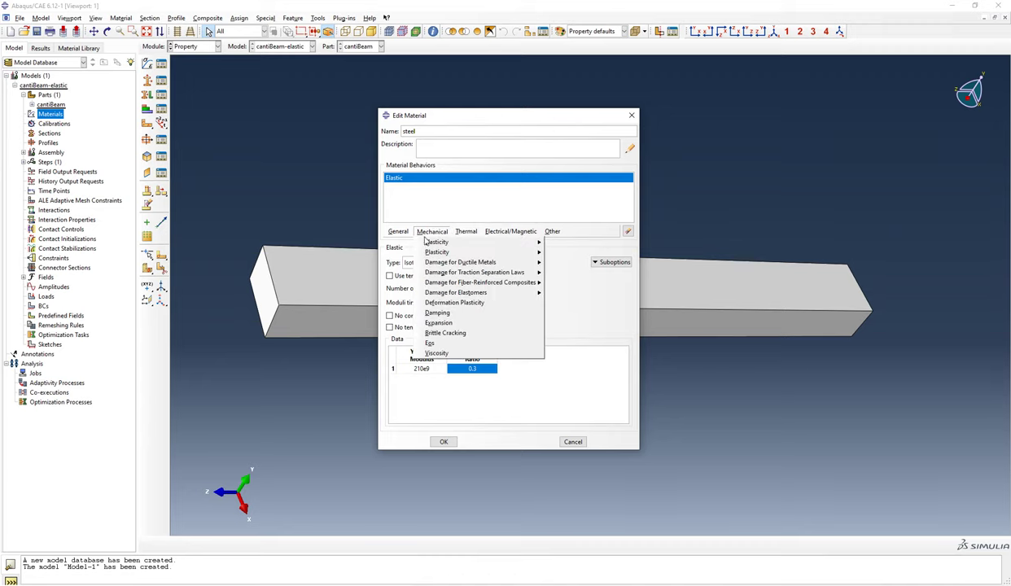
mouse_move(505, 249)
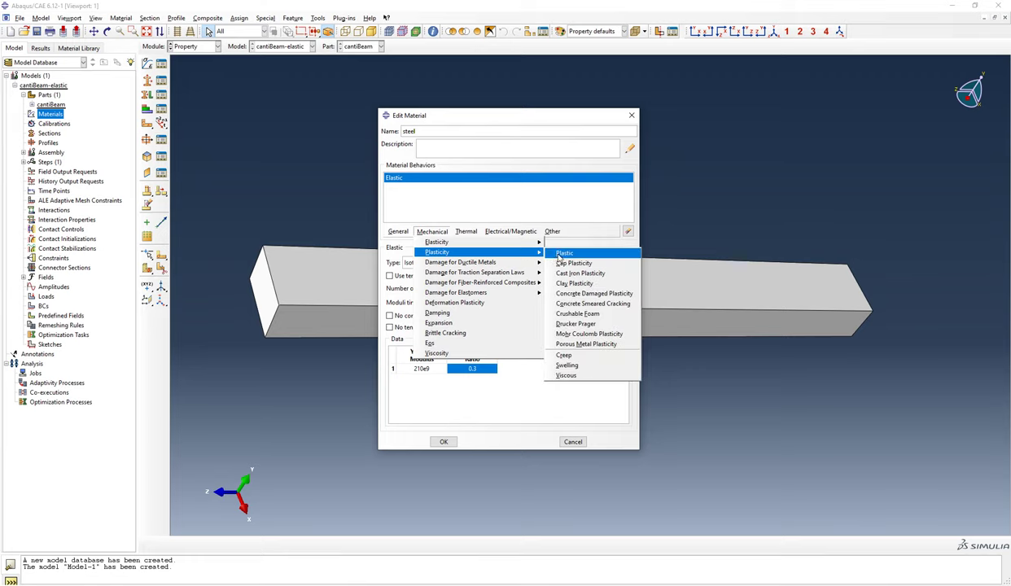
left_click(551, 252)
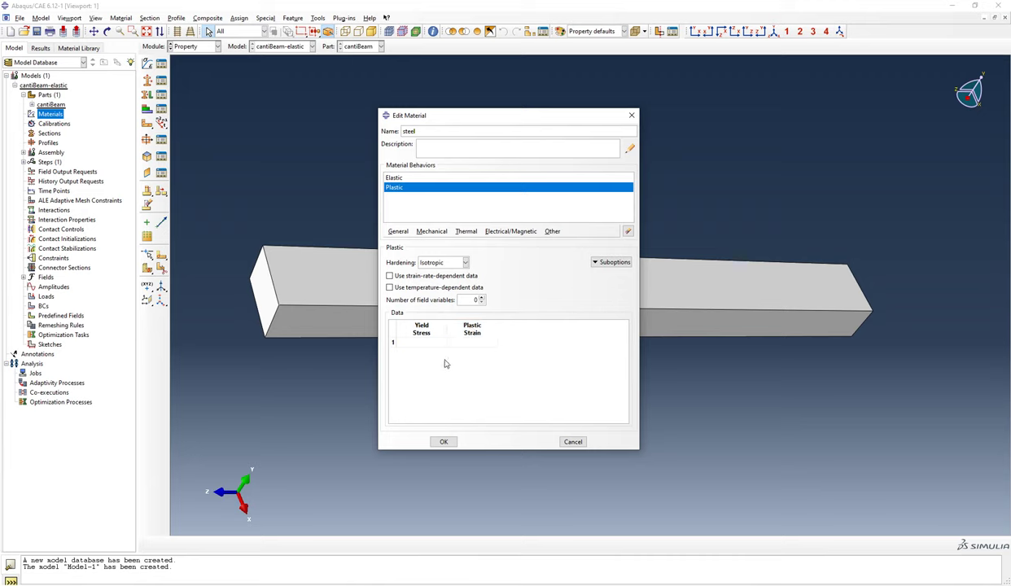
left_click(628, 233)
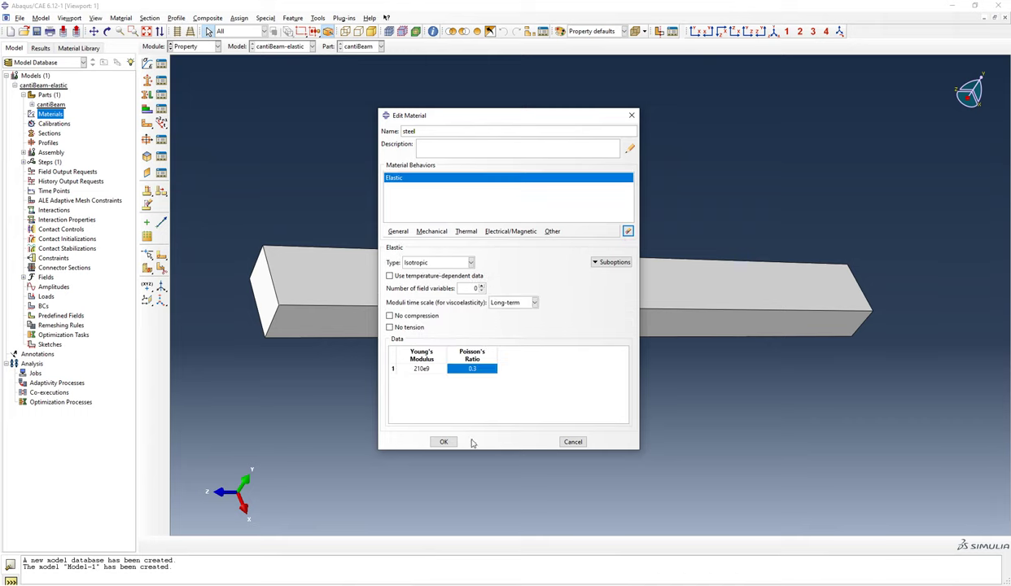
Save the steel material and create a solid, homogeneous section named steel that uses the steel material
left_click(444, 442)
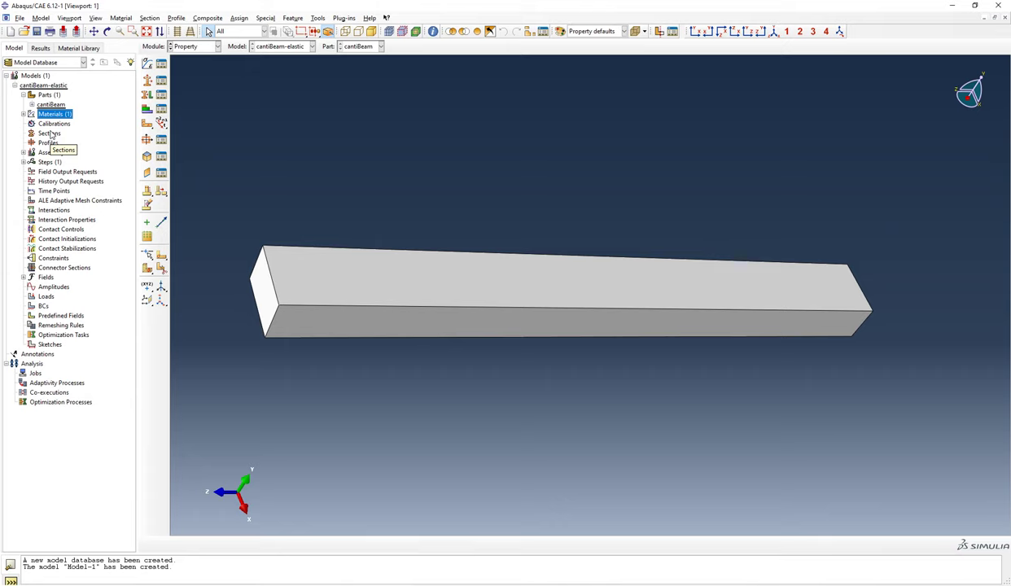
double_click(51, 133)
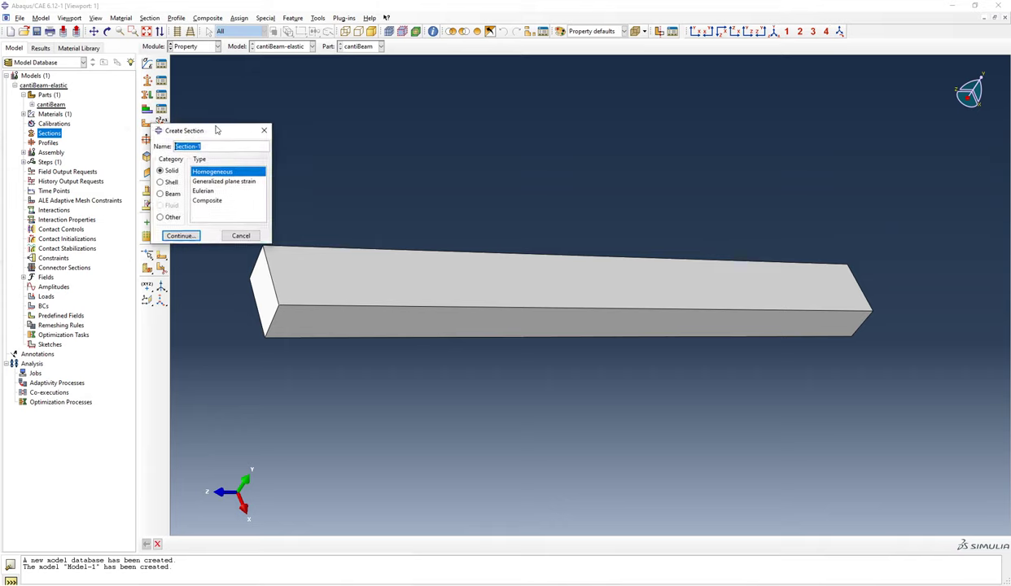
left_click_drag(215, 140, 306, 118)
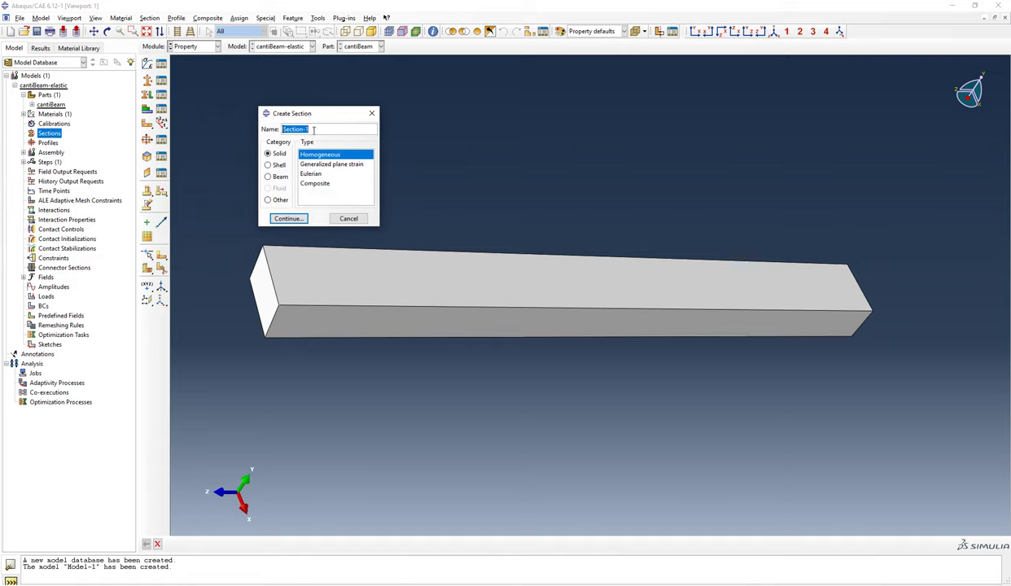
key("BackSpace")
left_click(290, 218)
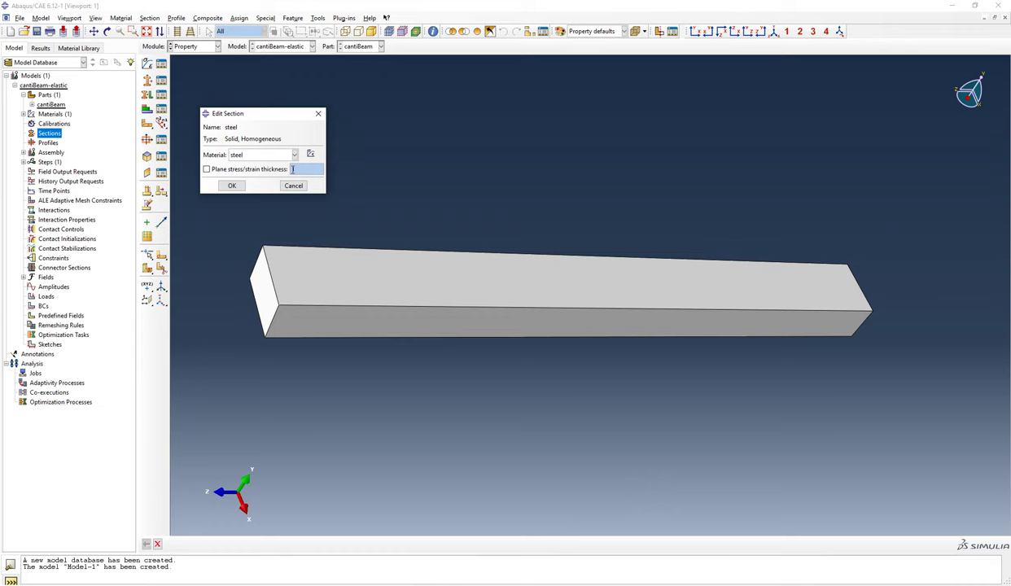
left_click(231, 186)
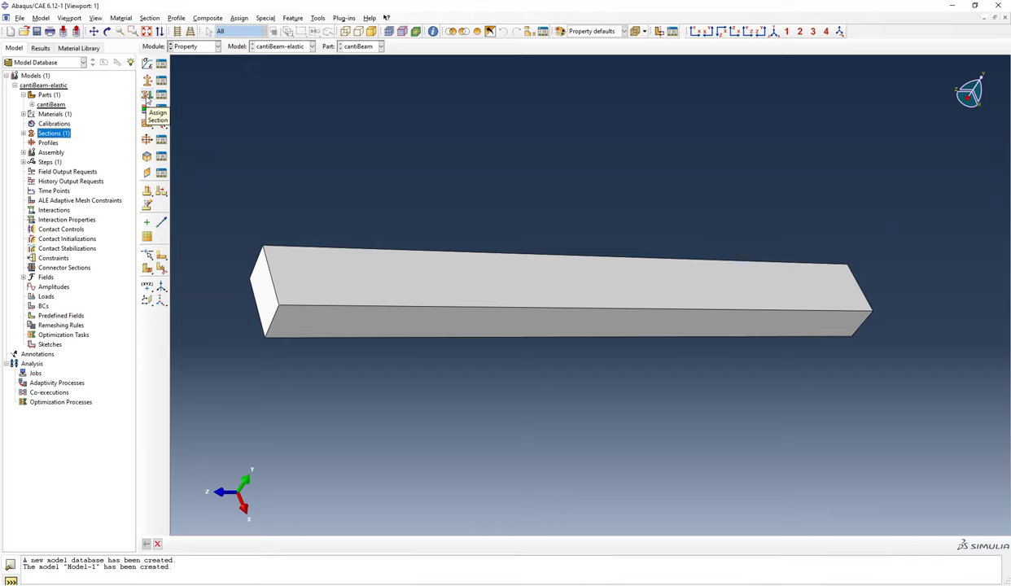
Assign the steel section to the whole beam with set creation turned off
left_click(146, 96)
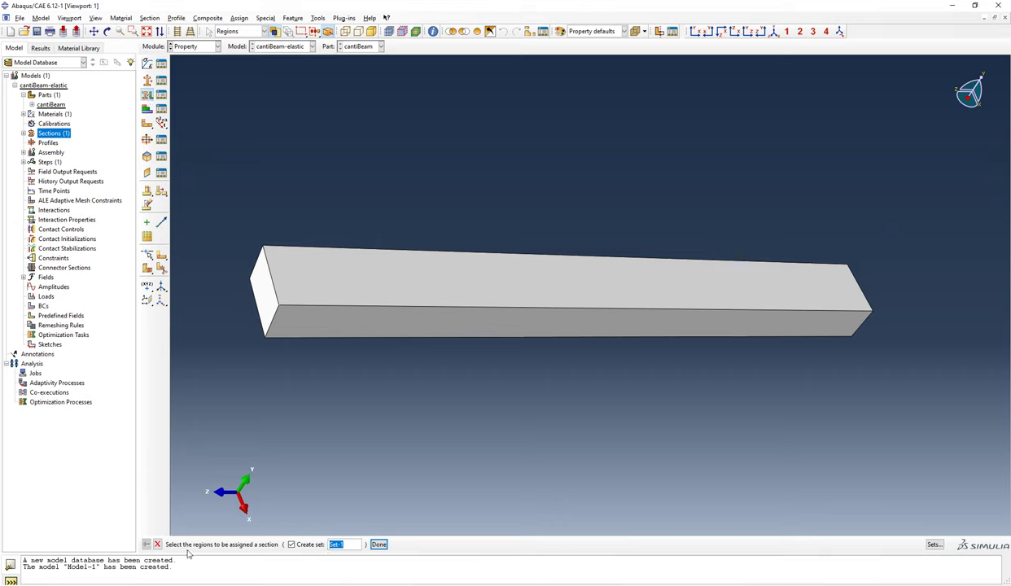
left_click(291, 545)
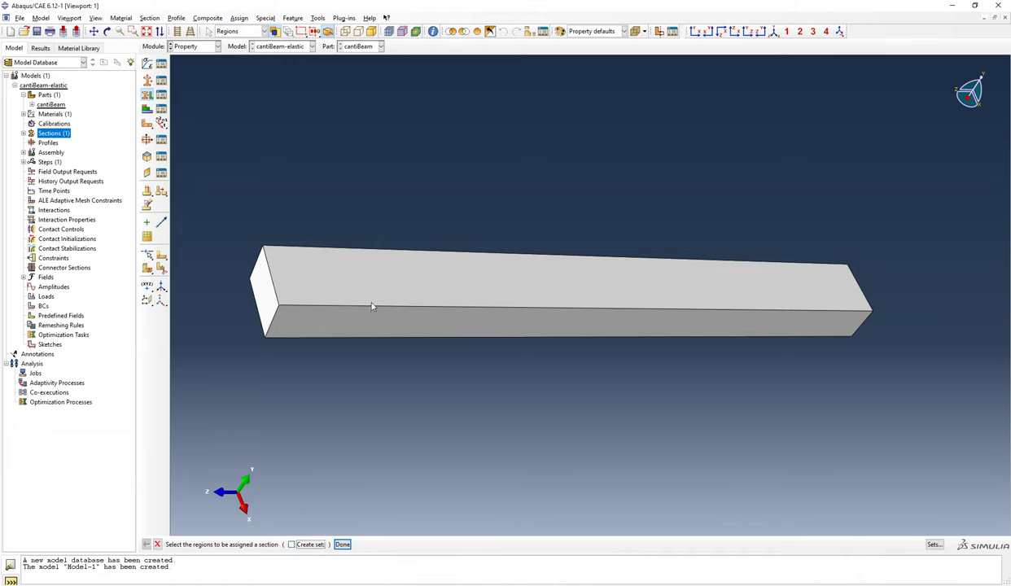
left_click(342, 543)
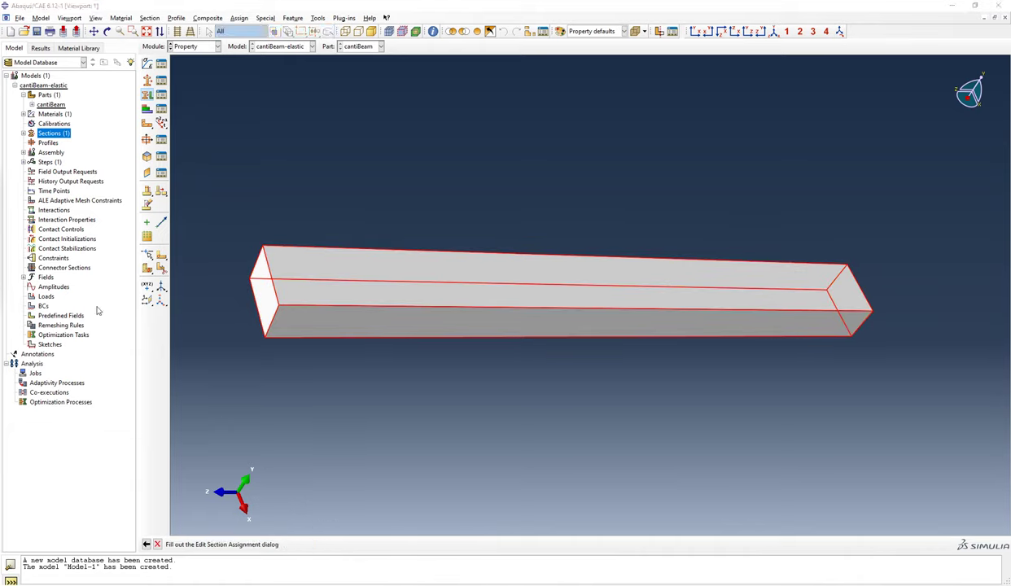
left_click_drag(147, 163, 245, 101)
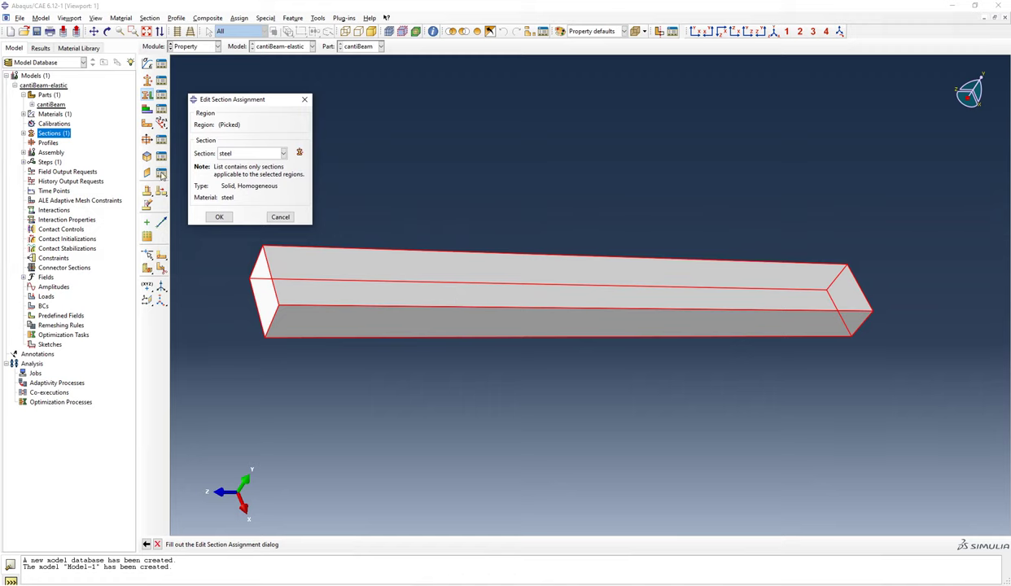
left_click(219, 218)
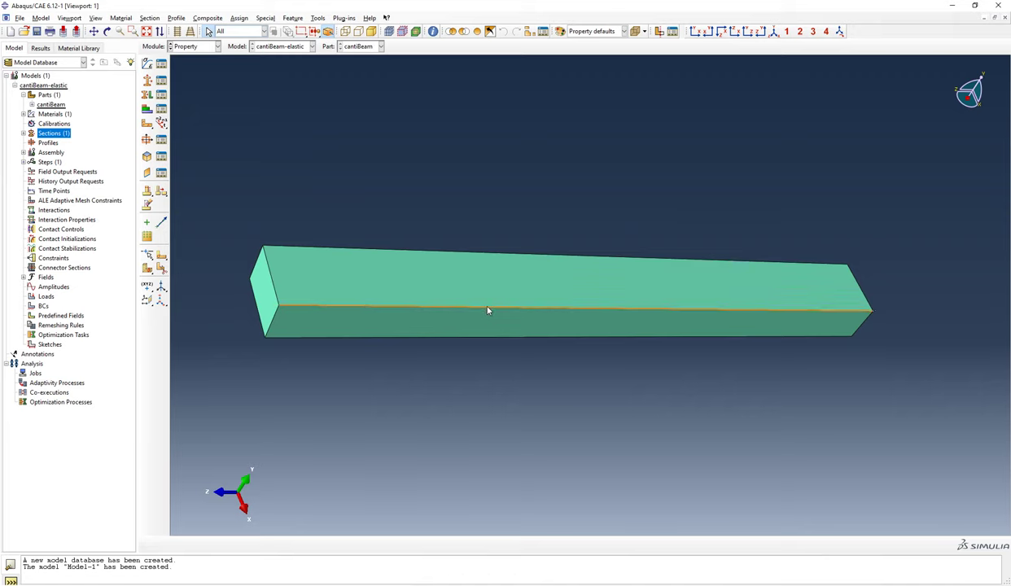
Delete the steel section assignment from the cantiBeam part
left_click(32, 105)
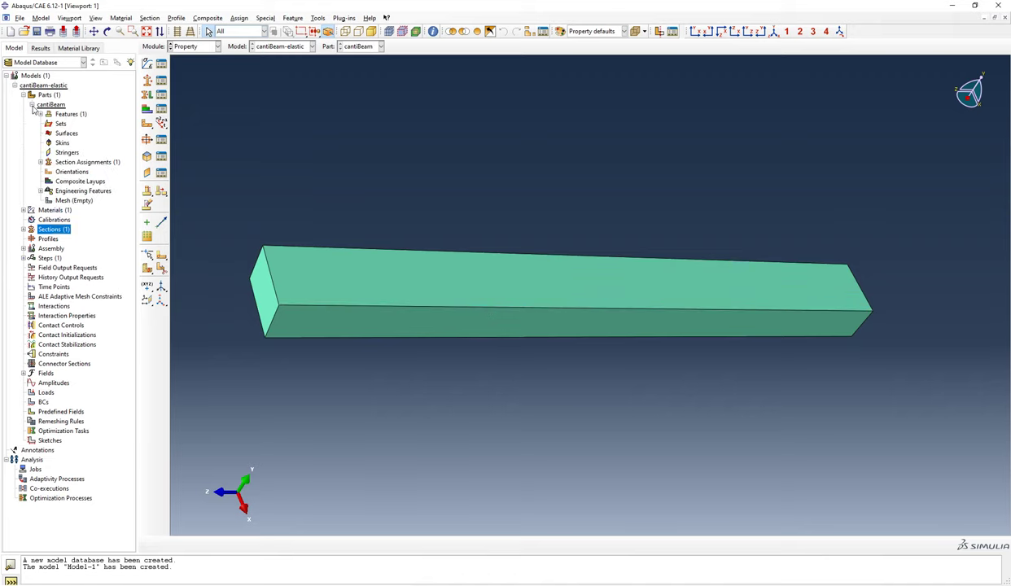
left_click(40, 162)
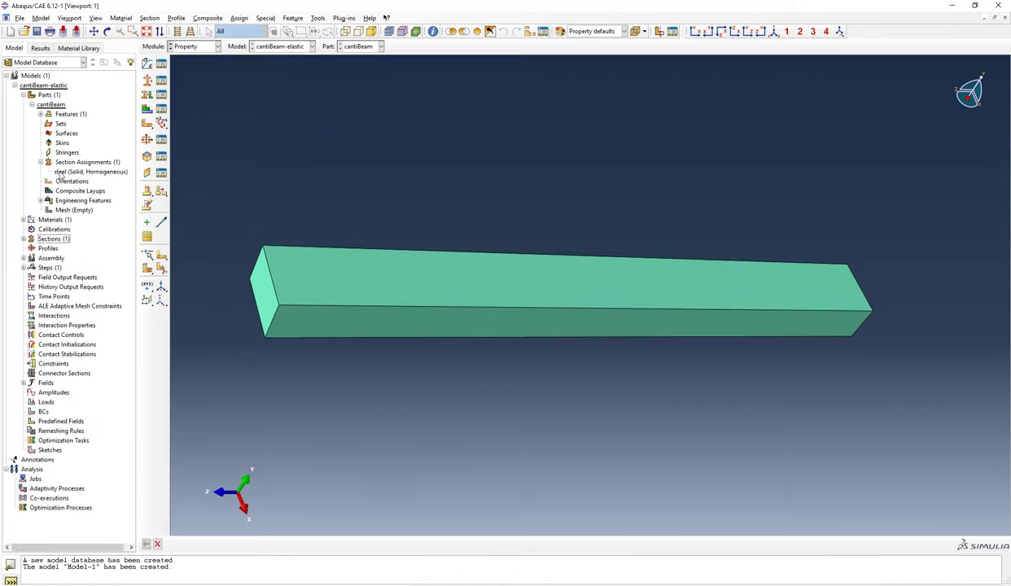
right_click(61, 175)
left_click(101, 198)
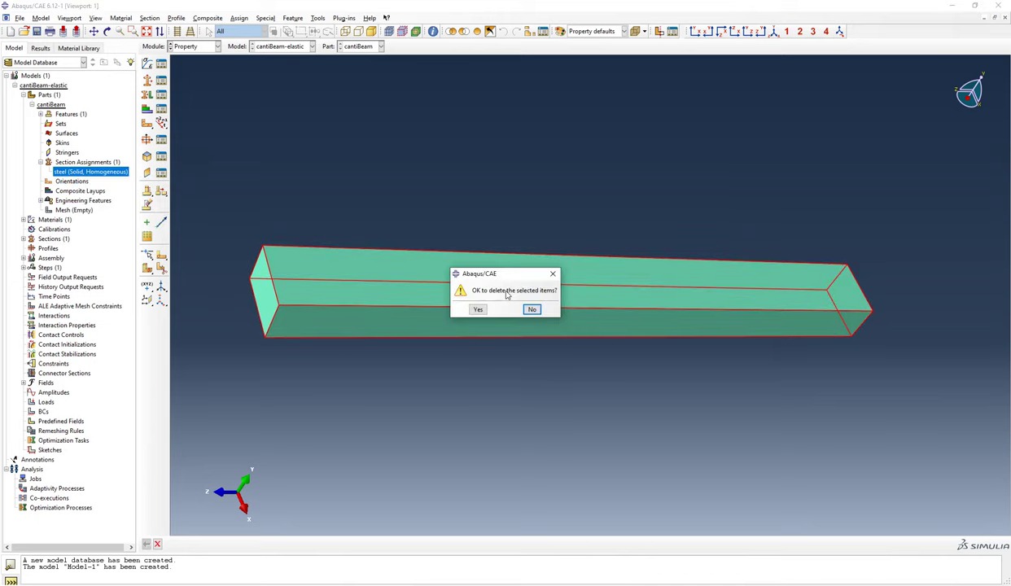
left_click(477, 309)
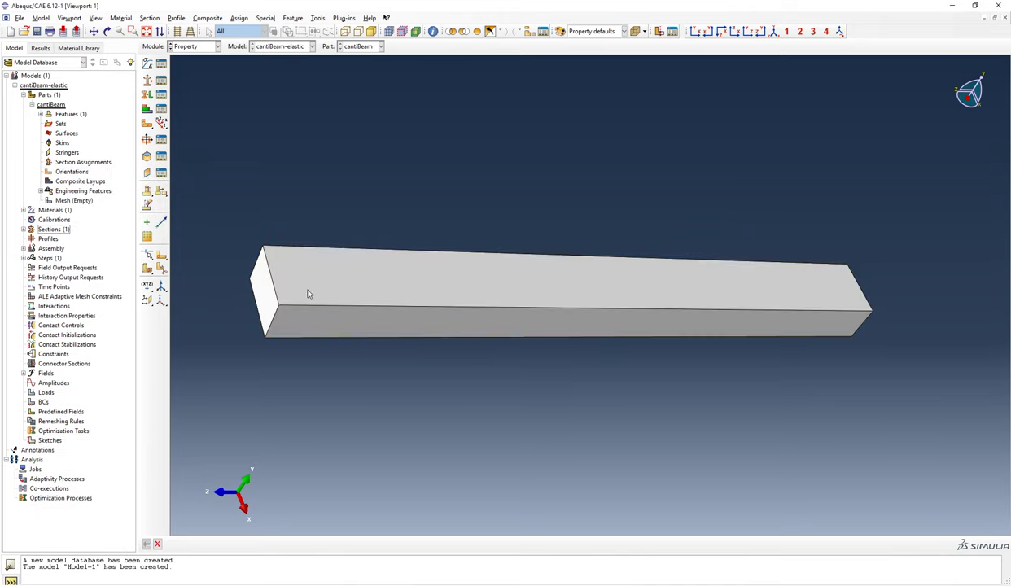
left_click(32, 104)
left_click(22, 94)
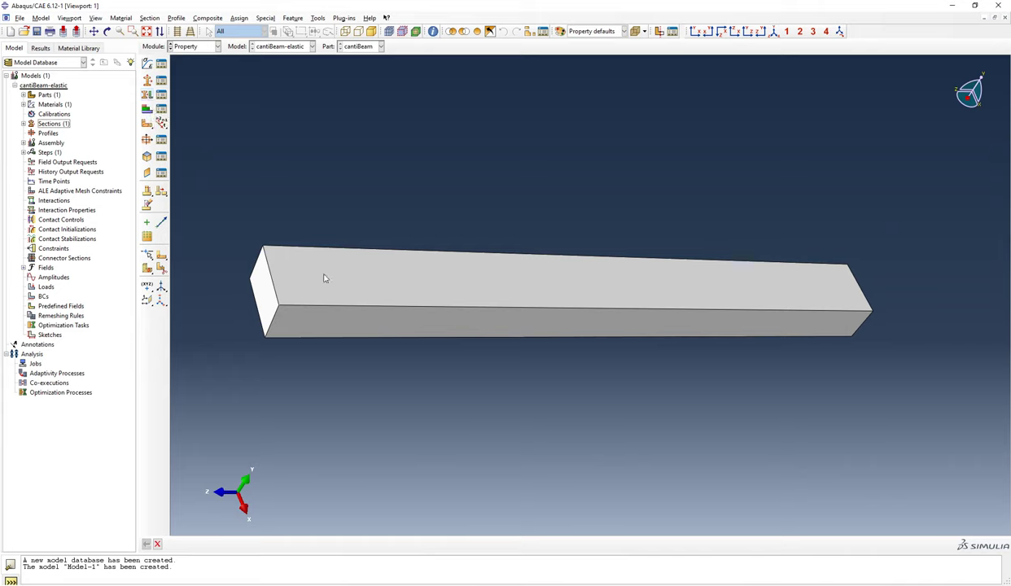
Add a section assignment under the cantiBeam part that applies the steel section to the whole beam, without creating a set
left_click(23, 94)
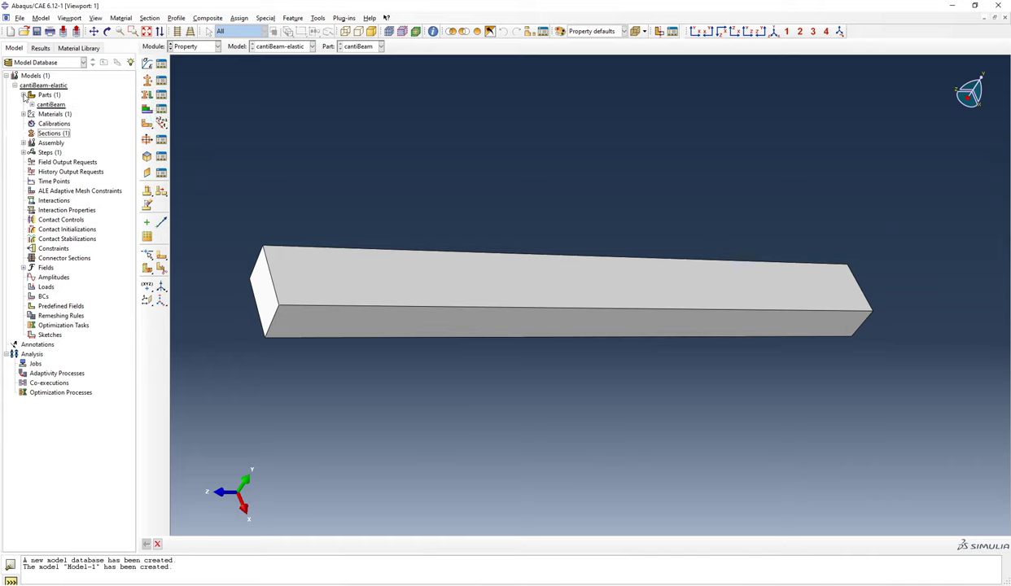
left_click(31, 104)
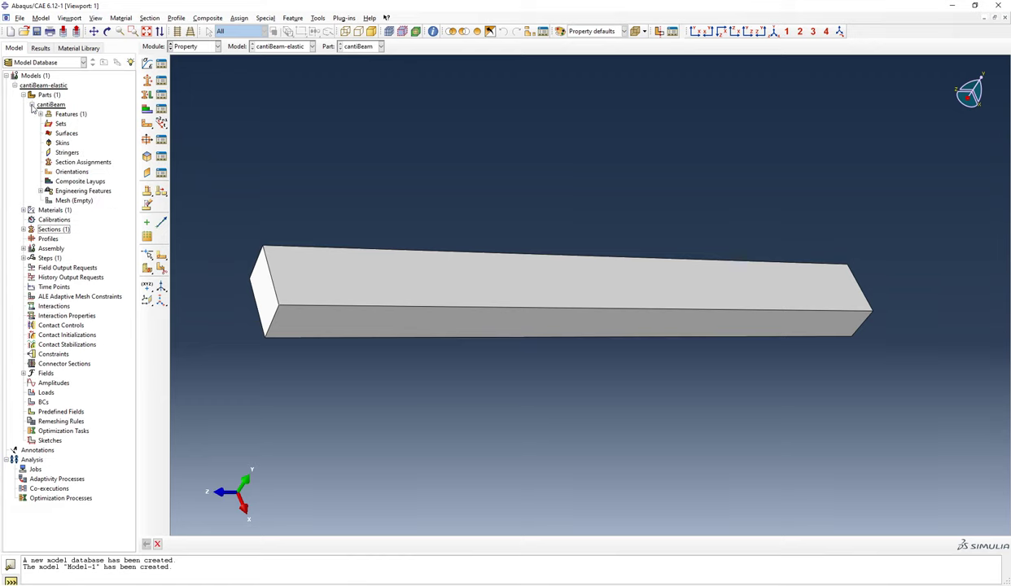
double_click(77, 162)
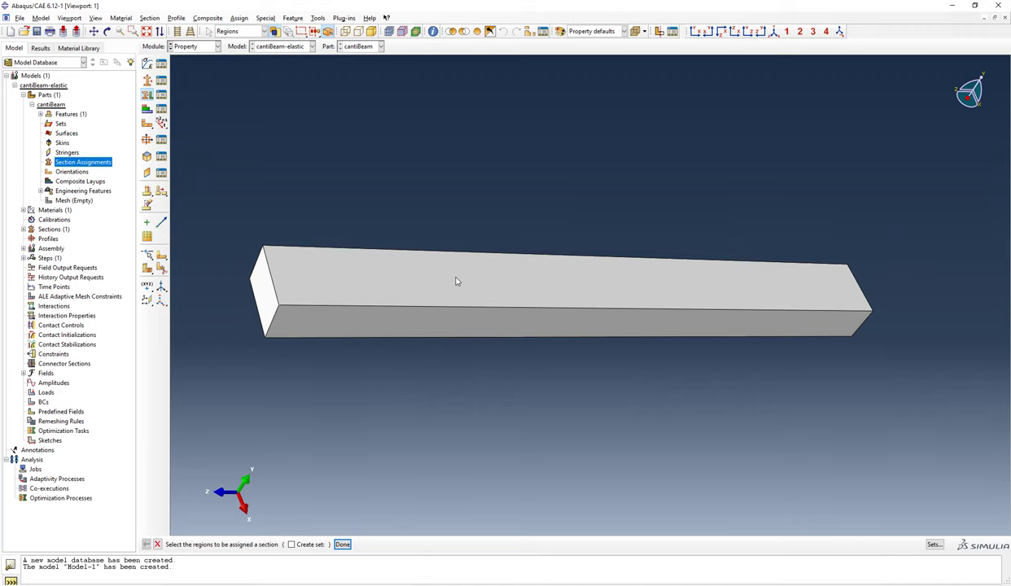
left_click(342, 544)
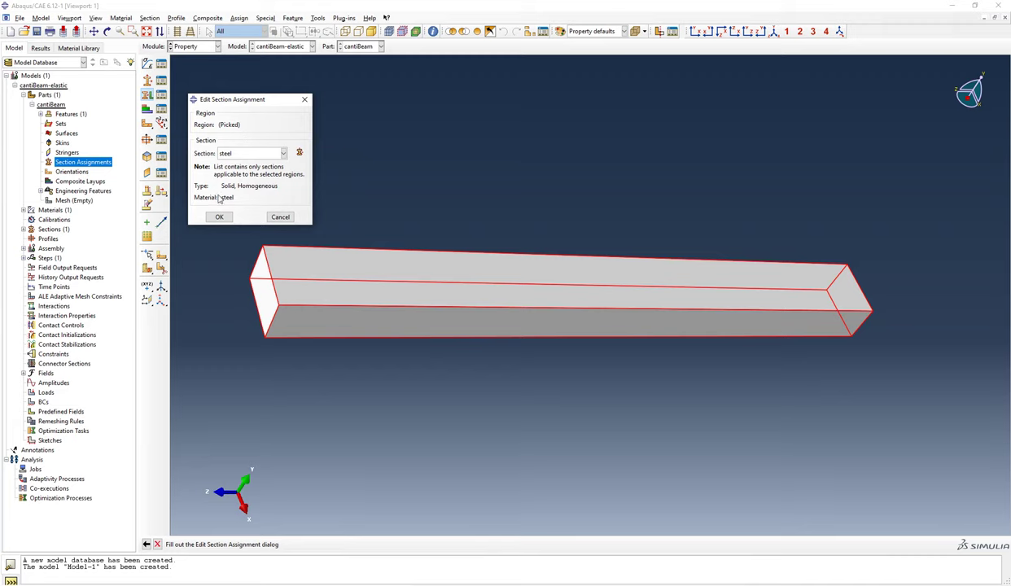
left_click(219, 217)
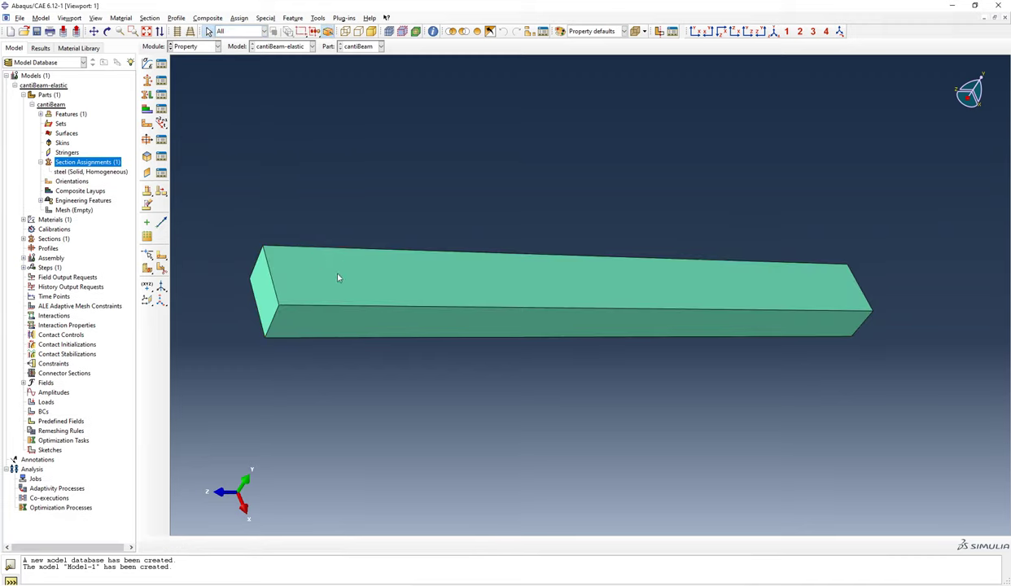
left_click(32, 104)
left_click(23, 94)
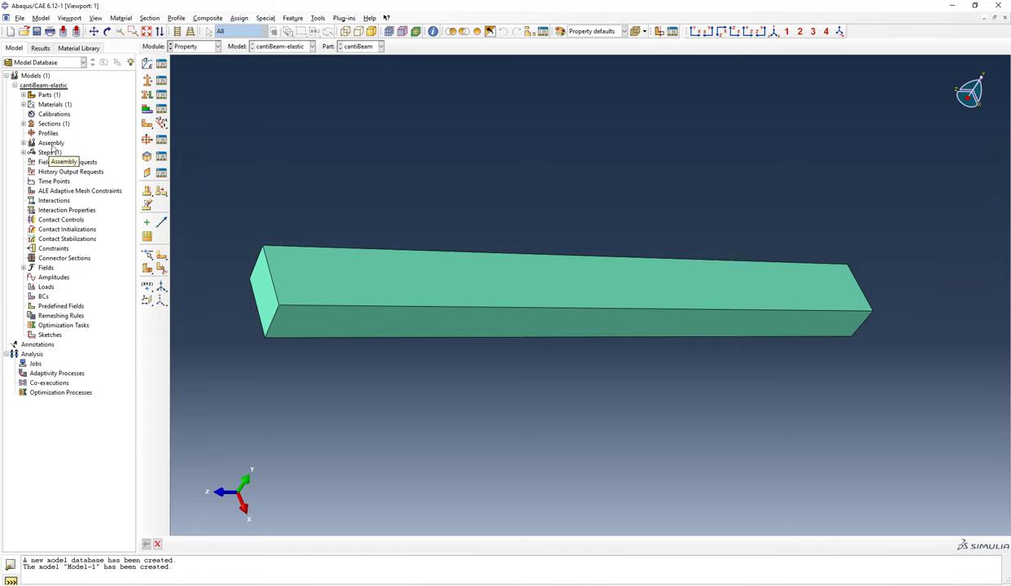
Go through the Assembly, Part and Property modules to compare the tools each one offers
left_click(51, 143)
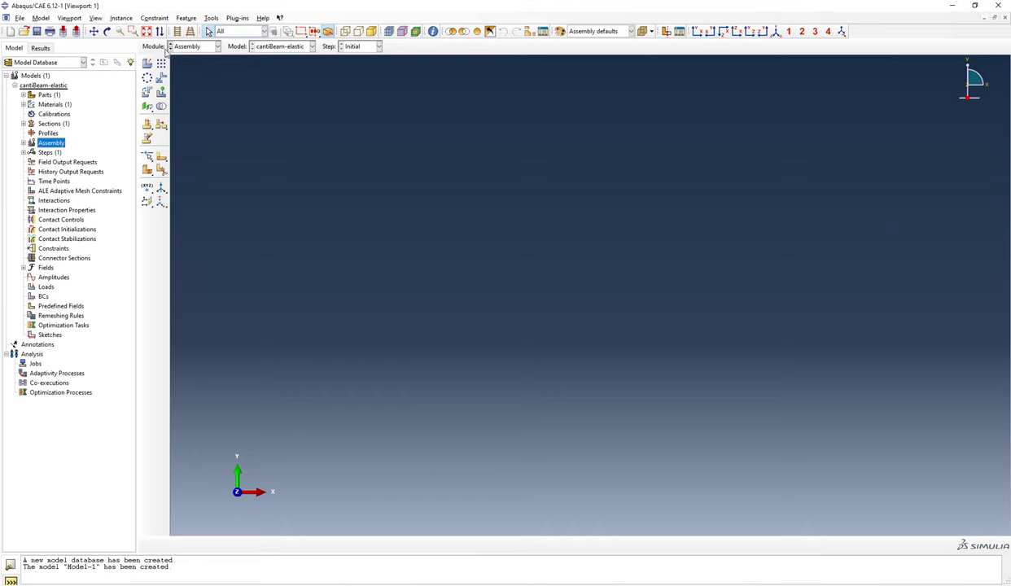
left_click(217, 46)
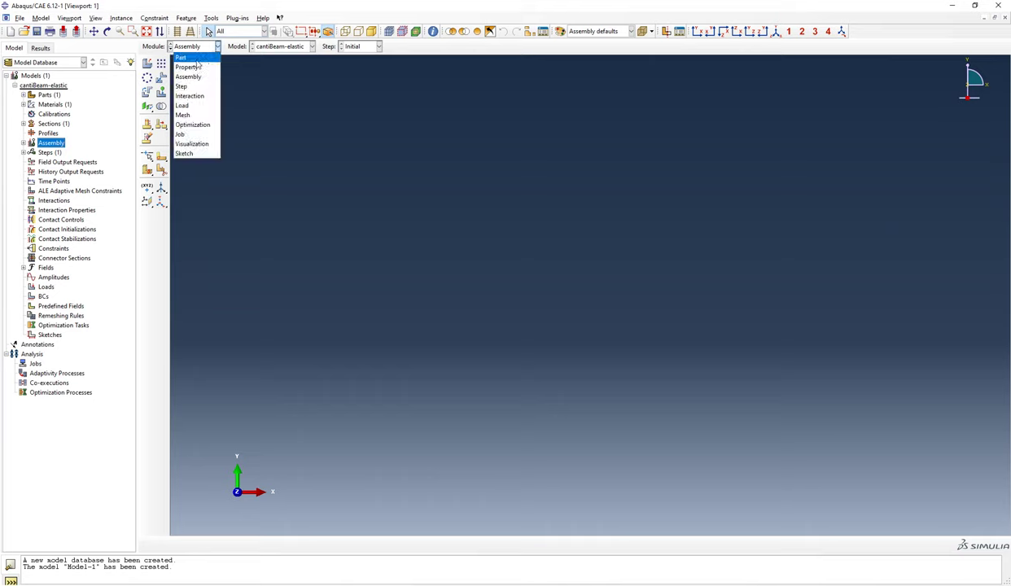
left_click(195, 59)
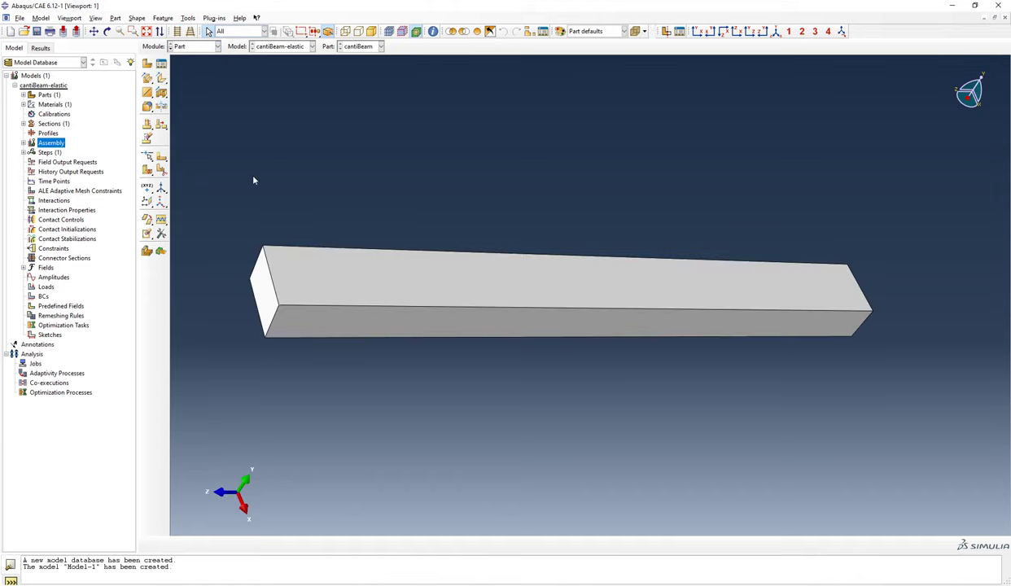
left_click(217, 46)
left_click(205, 70)
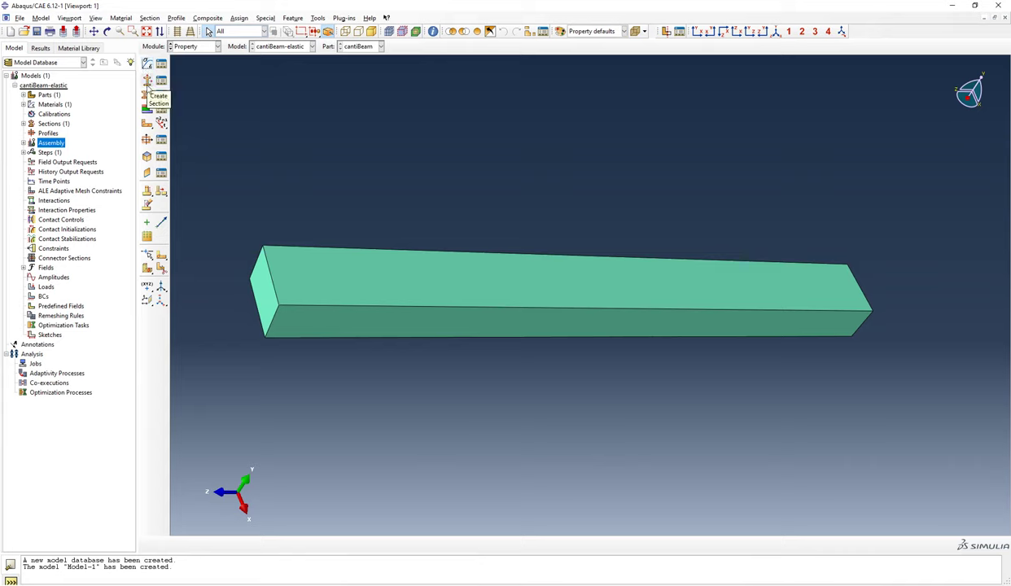
Instance the cantiBeam part in the assembly as a dependent instance meshed on the part
left_click(218, 49)
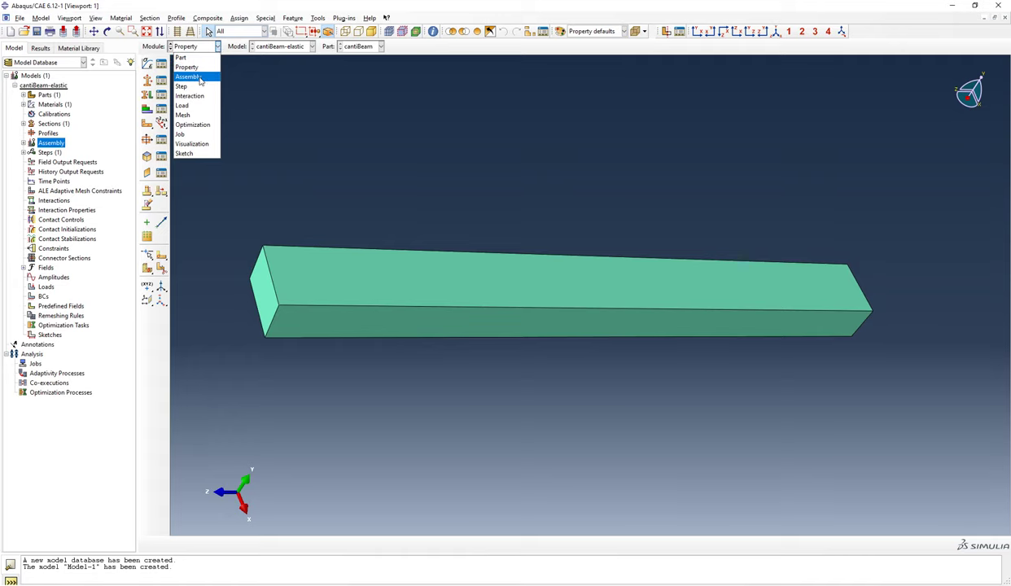
left_click(199, 75)
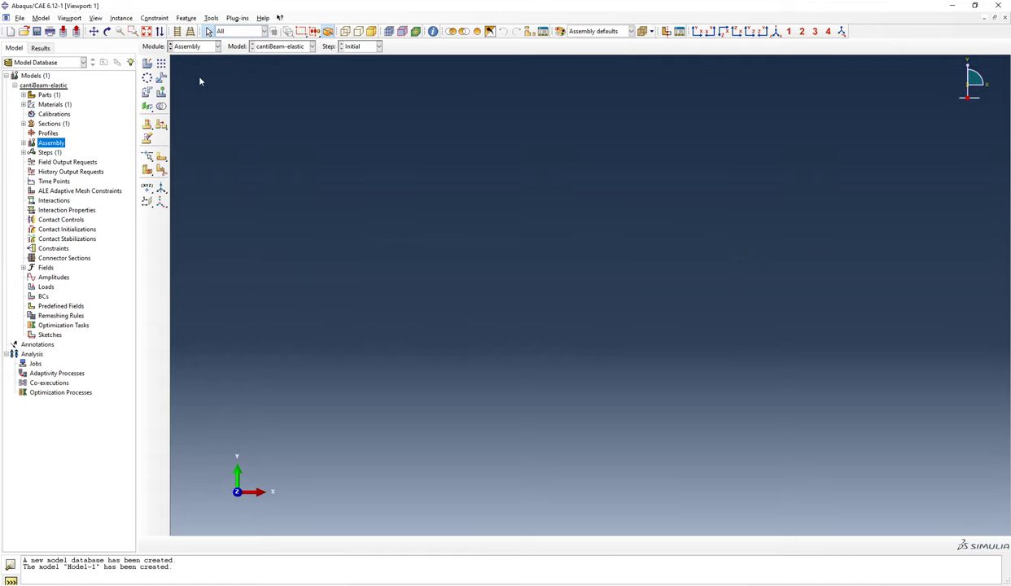
left_click(148, 65)
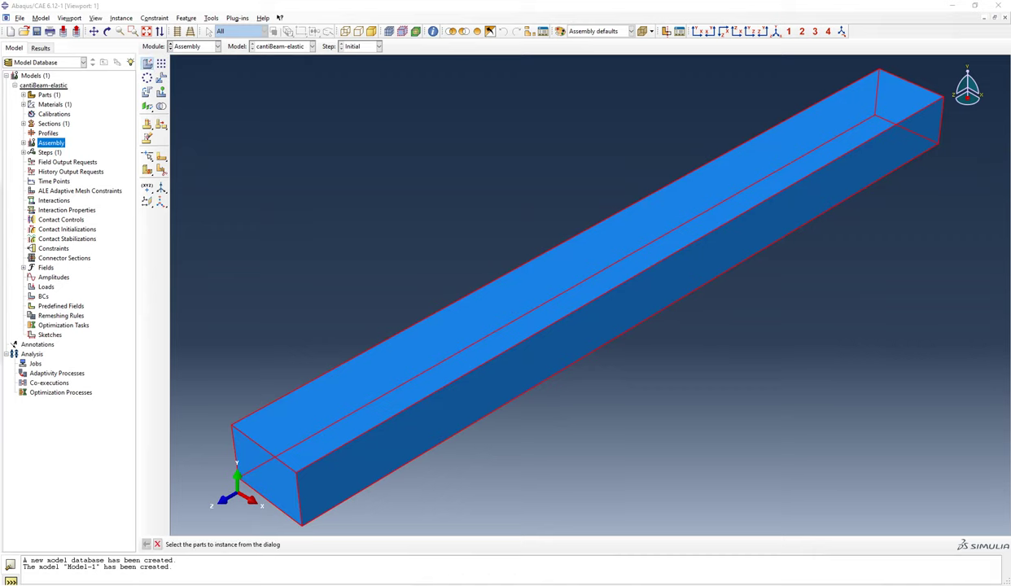
left_click_drag(0, 183, 292, 105)
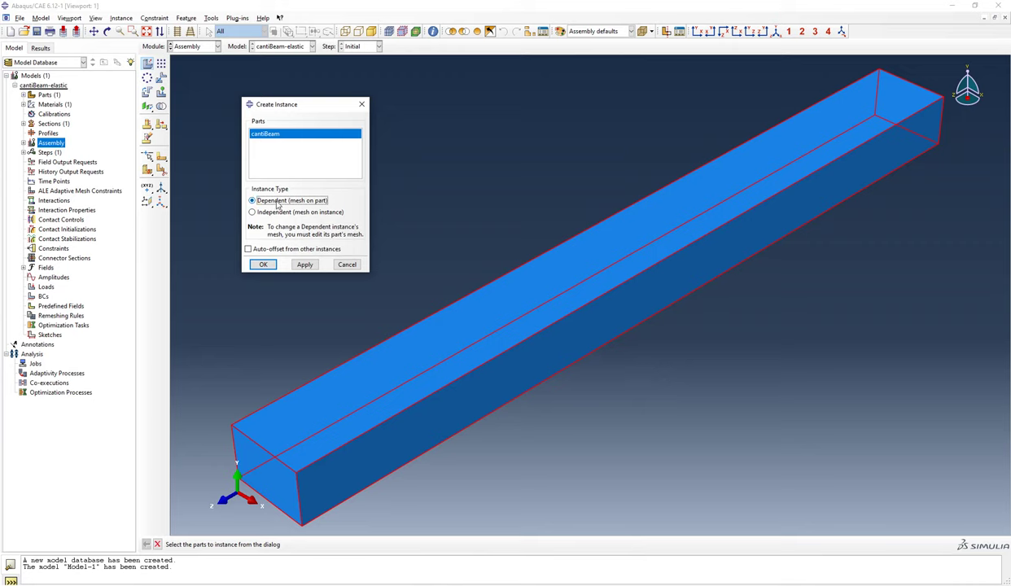
left_click(264, 266)
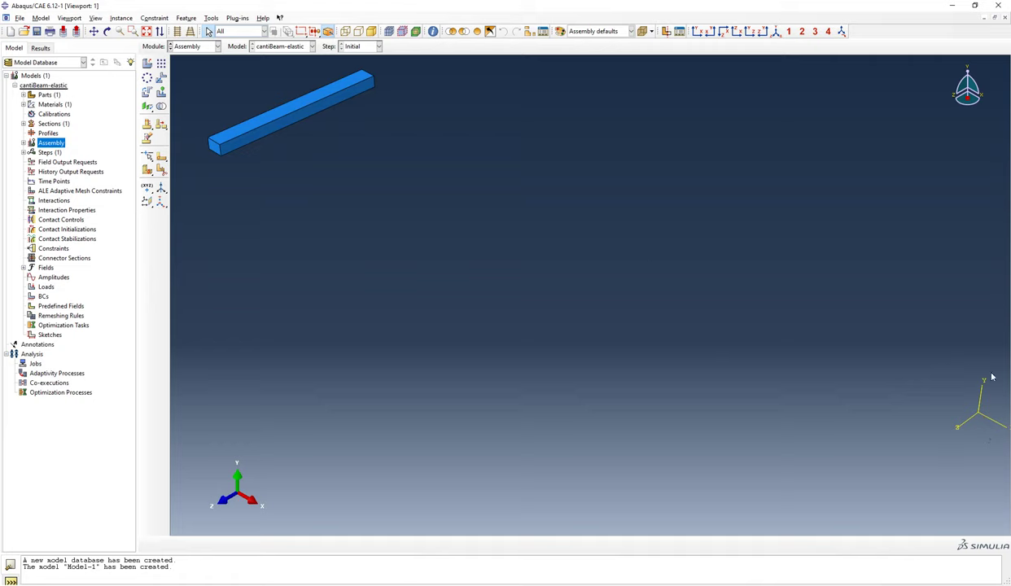
Delete the datum coordinate system from the assembly features and fit the beam in the view
left_click(24, 144)
left_click(24, 144)
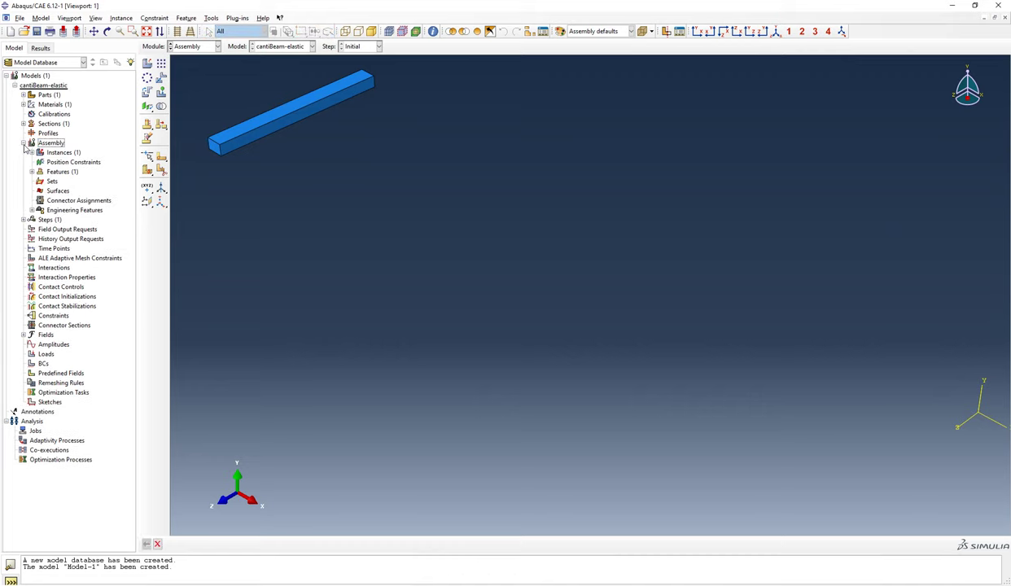
left_click(31, 172)
left_click(62, 181)
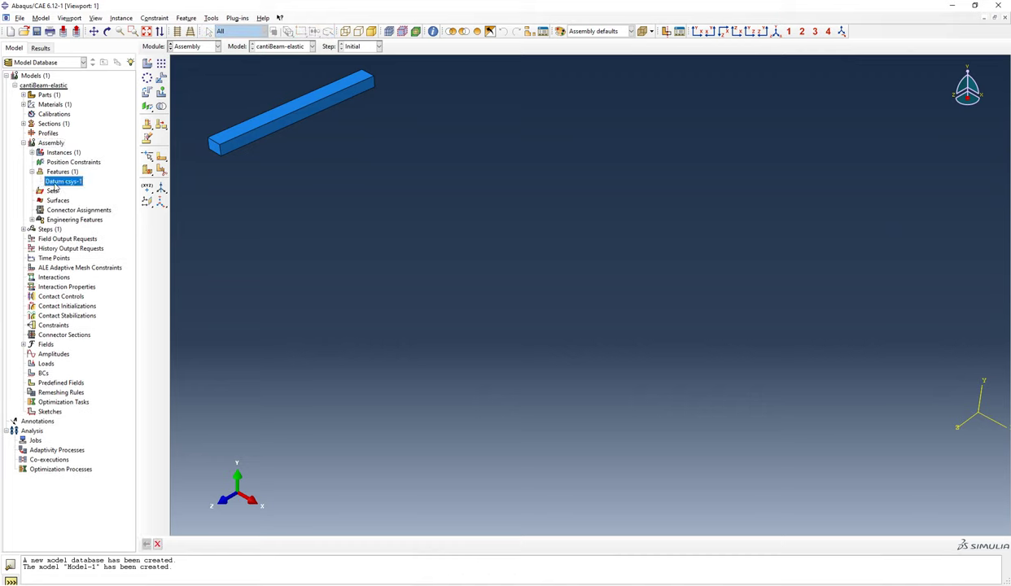
right_click(64, 181)
left_click(77, 229)
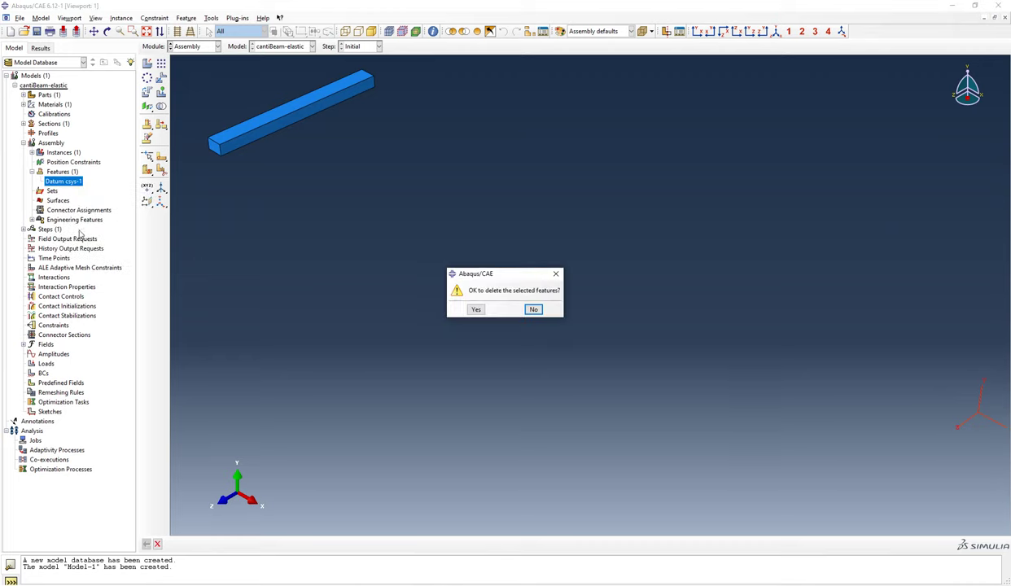
left_click(477, 310)
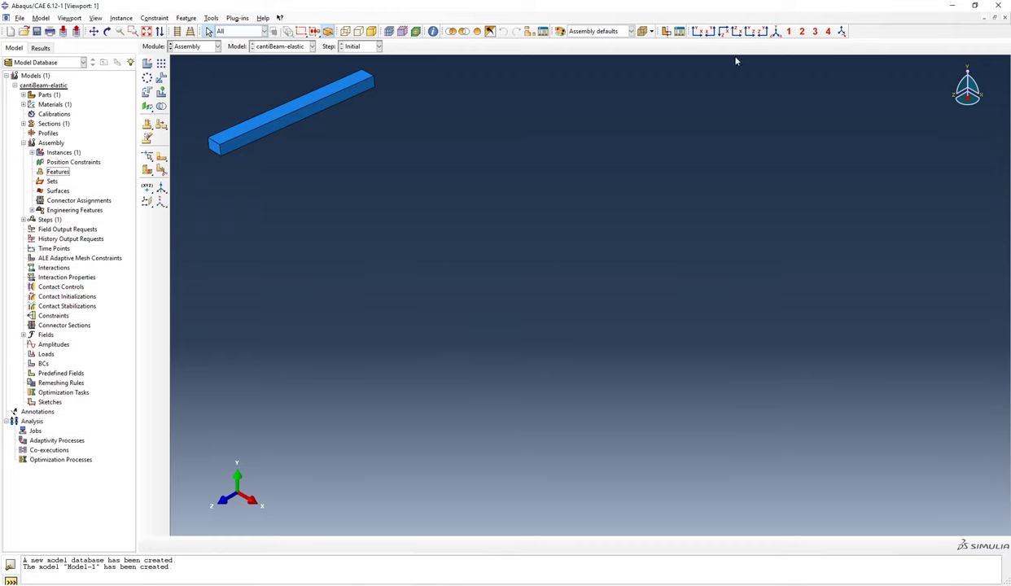
left_click(146, 31)
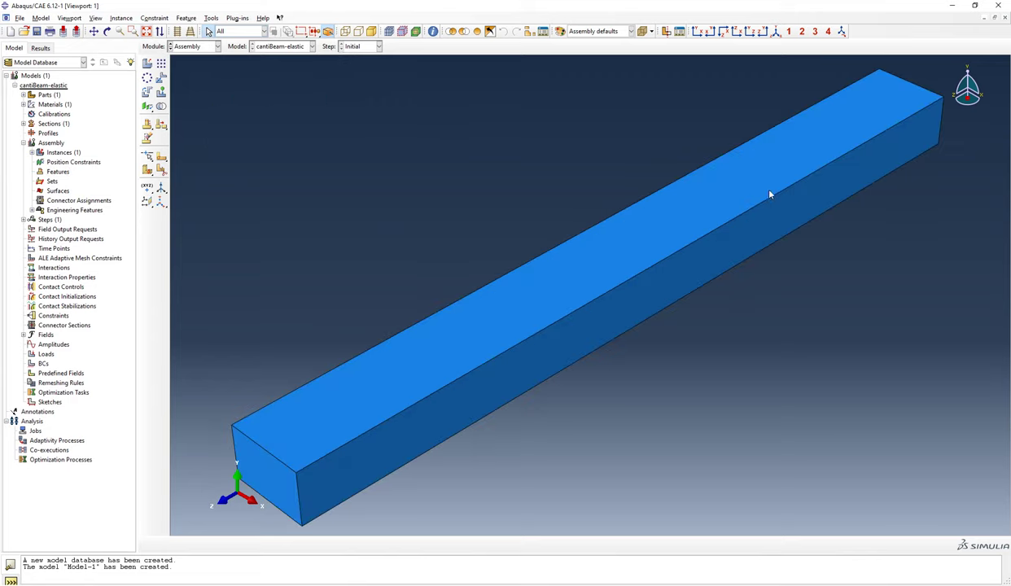
left_click(723, 218)
left_click(23, 142)
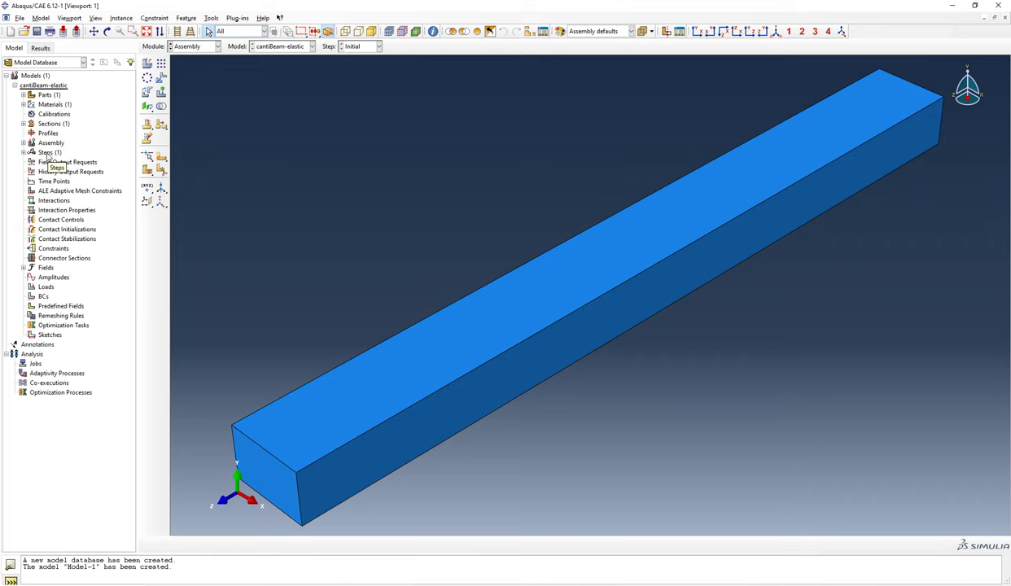
Create a Static, General step named load after the Initial step, with a time period of 1 and Nlgeom off
double_click(47, 153)
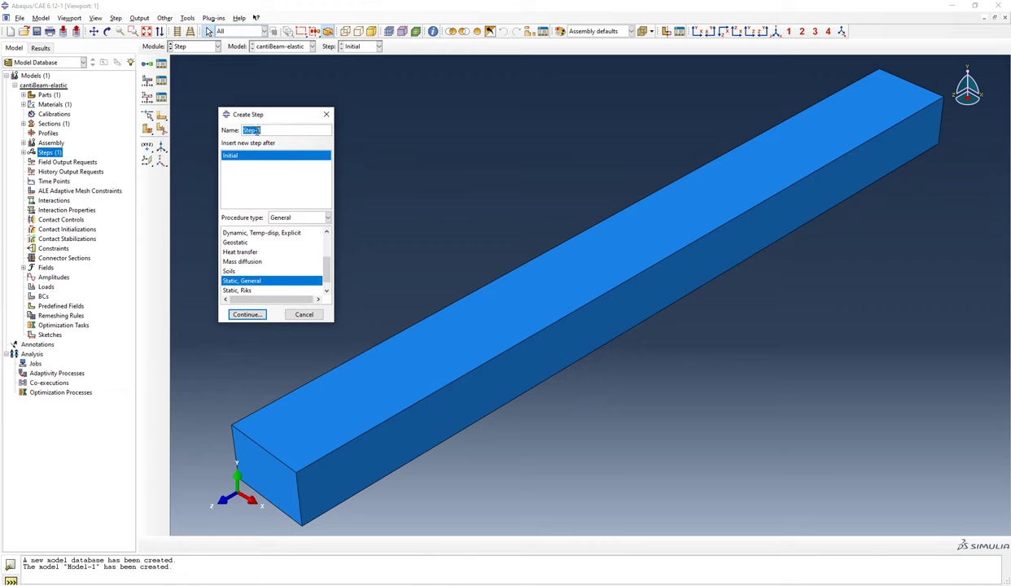
type("load")
mouse_move(326, 272)
left_mouse_down()
mouse_move(327, 244)
mouse_move(328, 277)
left_mouse_up()
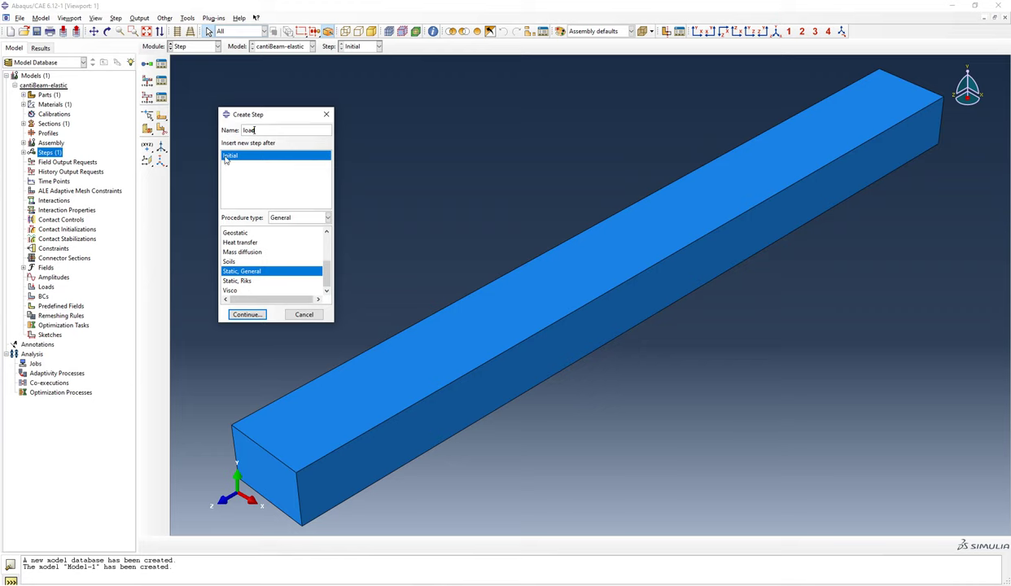
left_click(248, 314)
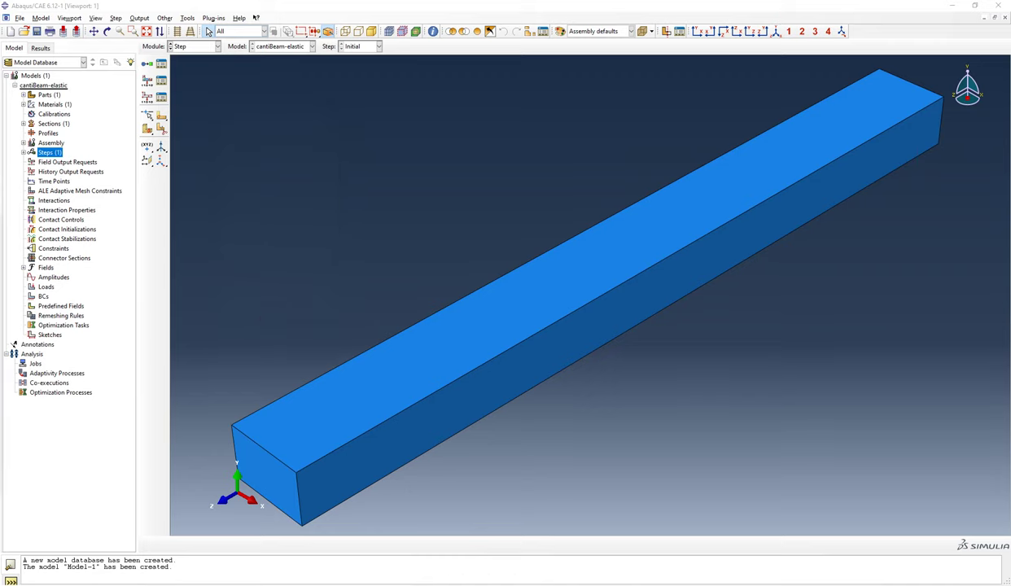
left_click_drag(293, 162, 309, 81)
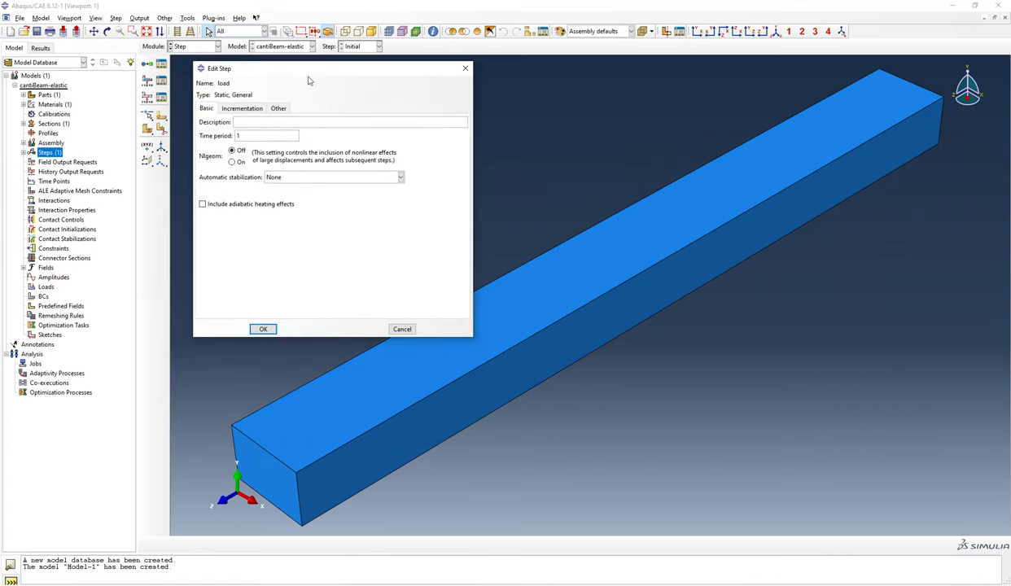
left_click(246, 139)
left_click(246, 135)
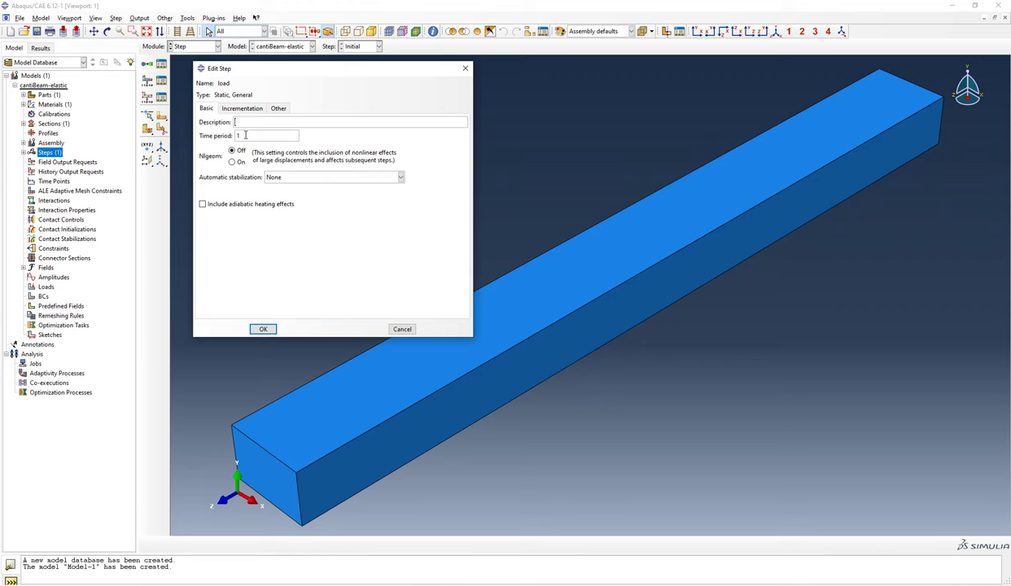